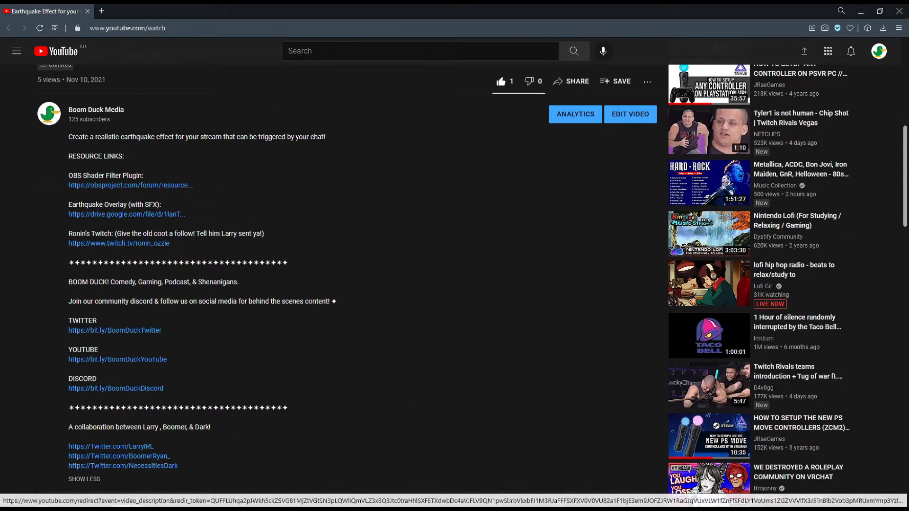
# - Download the OBS Shaderfilter plugin zip from the resource page linked in the video description into Downloads
pyautogui.click(135, 190)
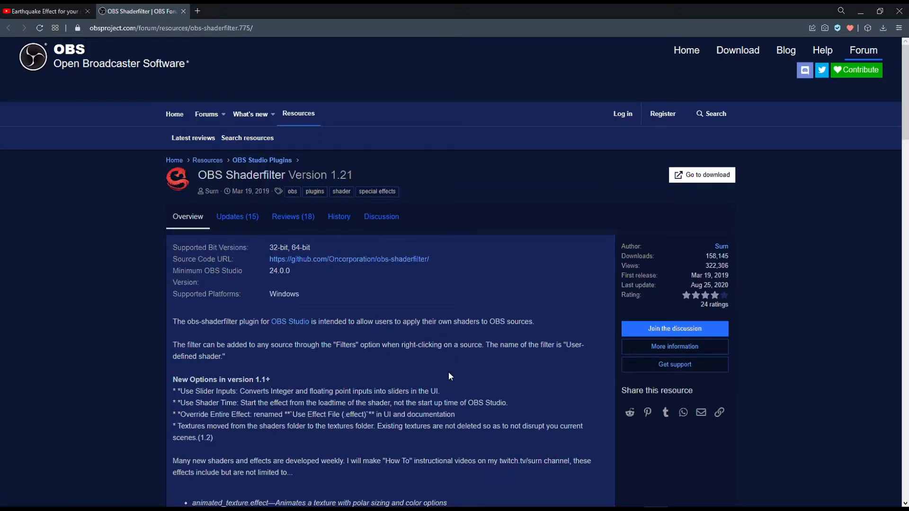
pyautogui.click(723, 184)
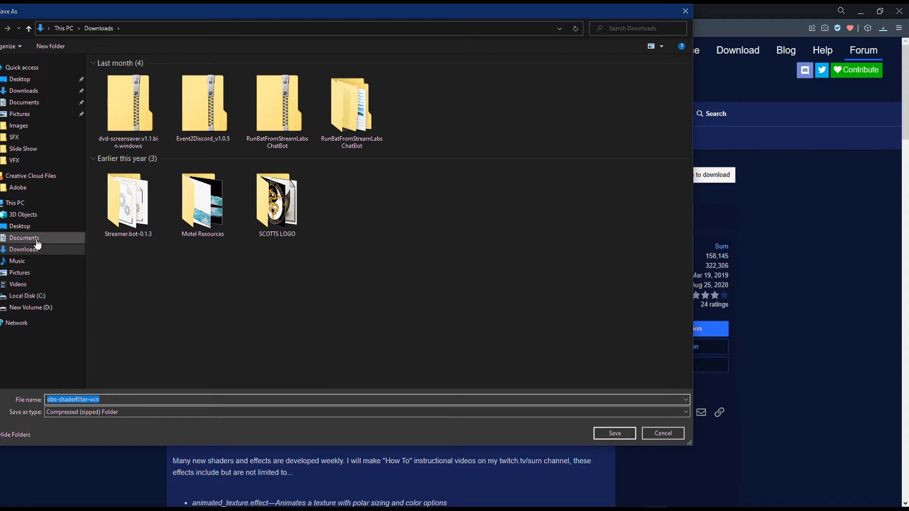
pyautogui.click(607, 434)
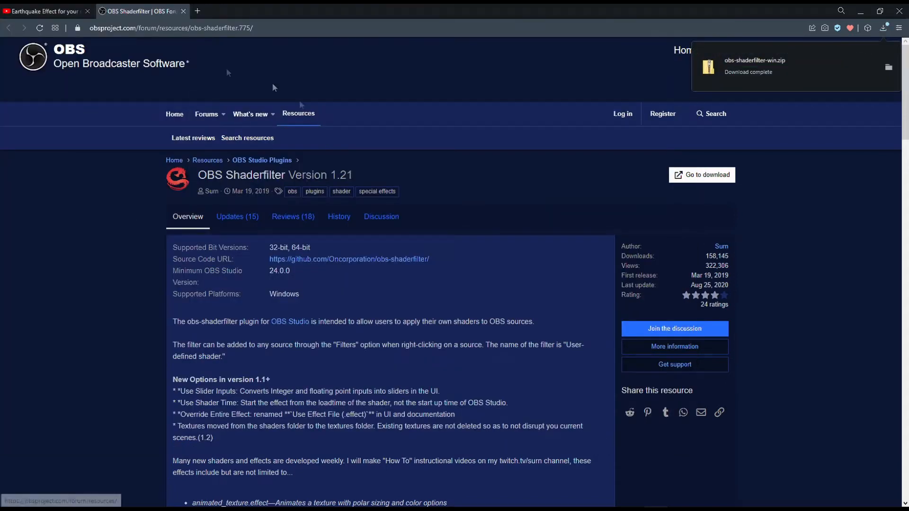
# - Open the Earthquake Overlay link from the video description and download the overlay video
pyautogui.click(61, 14)
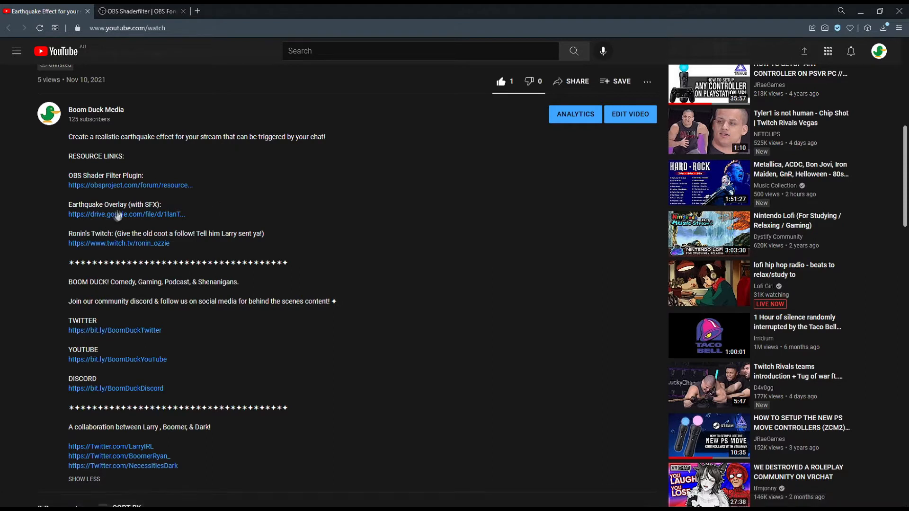
pyautogui.click(139, 217)
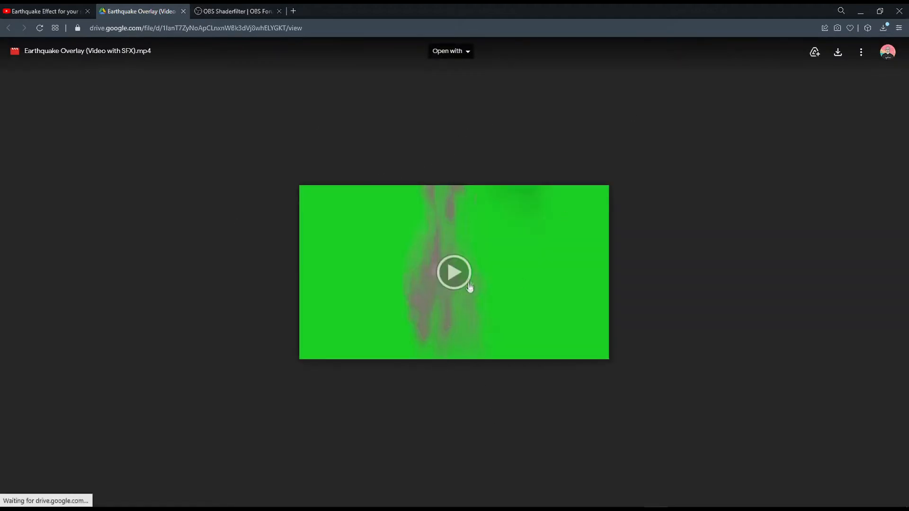
pyautogui.click(839, 53)
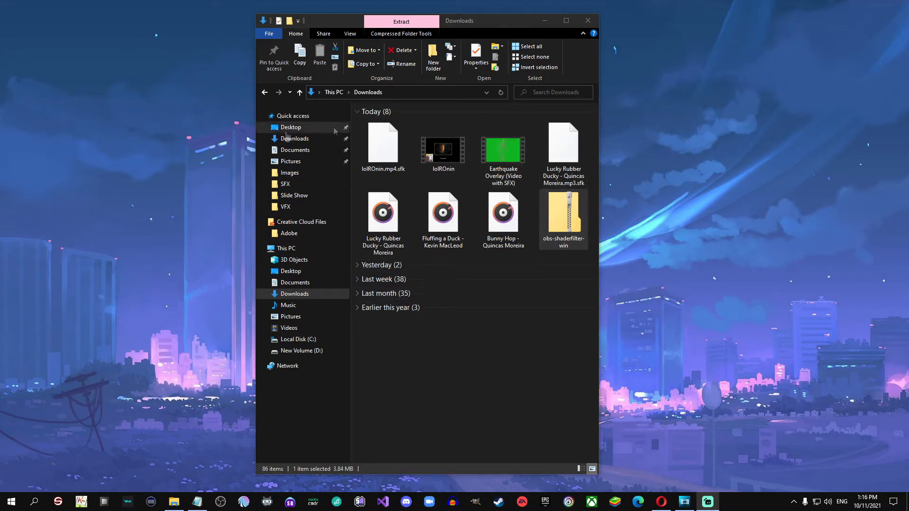
# - Open a second File Explorer window and arrange both Downloads windows side by side
pyautogui.click(290, 295)
pyautogui.moveTo(507, 26); pyautogui.dragTo(277, 21)
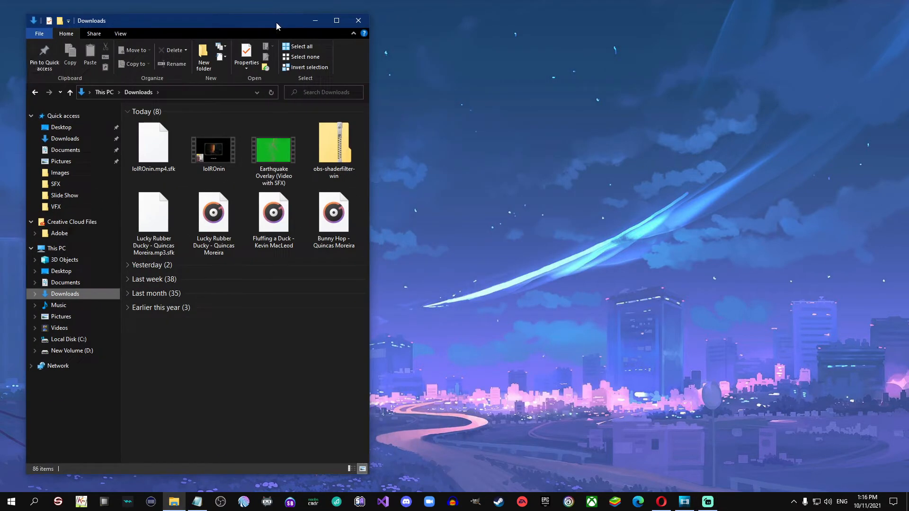
pyautogui.click(42, 34)
pyautogui.moveTo(95, 50)
pyautogui.click(178, 47)
pyautogui.moveTo(178, 33); pyautogui.dragTo(621, 21)
pyautogui.moveTo(235, 27); pyautogui.dragTo(264, 32)
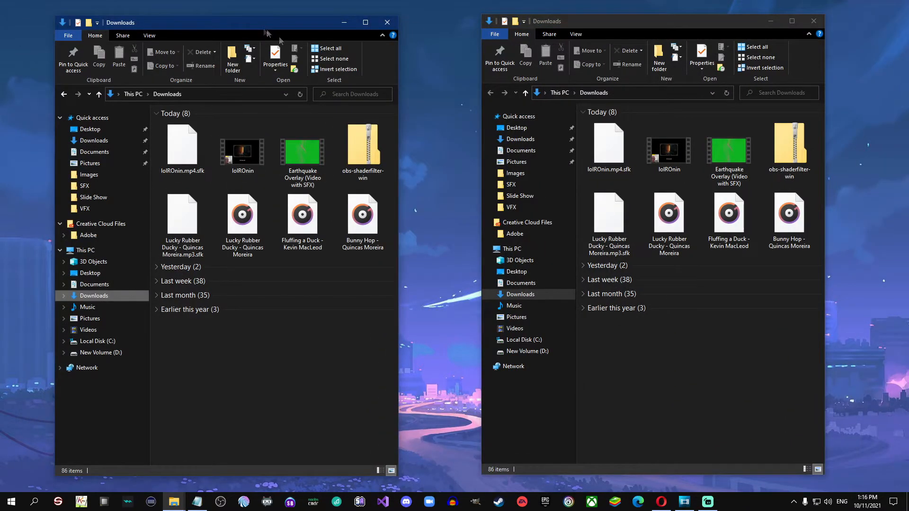
pyautogui.moveTo(612, 29); pyautogui.dragTo(594, 31)
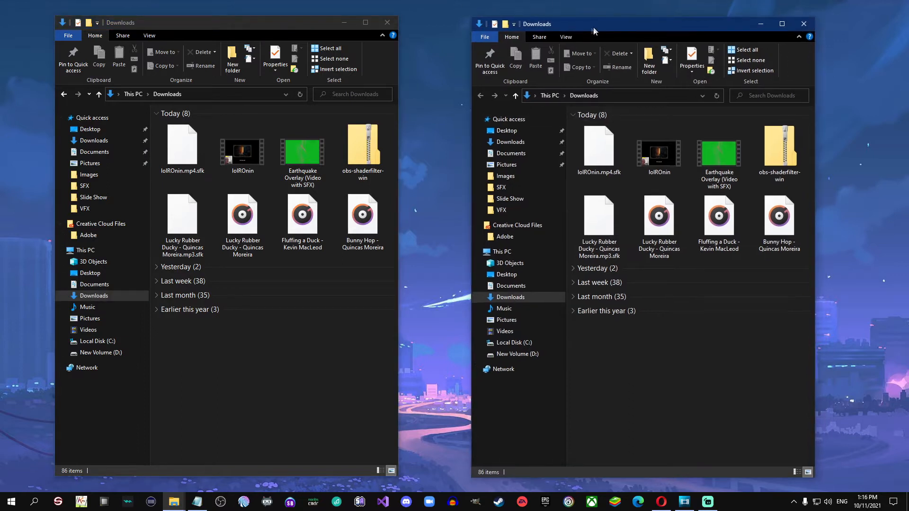
# - Navigate the second window to Local Disk (C:) > Program Files > obs-studio
pyautogui.click(503, 346)
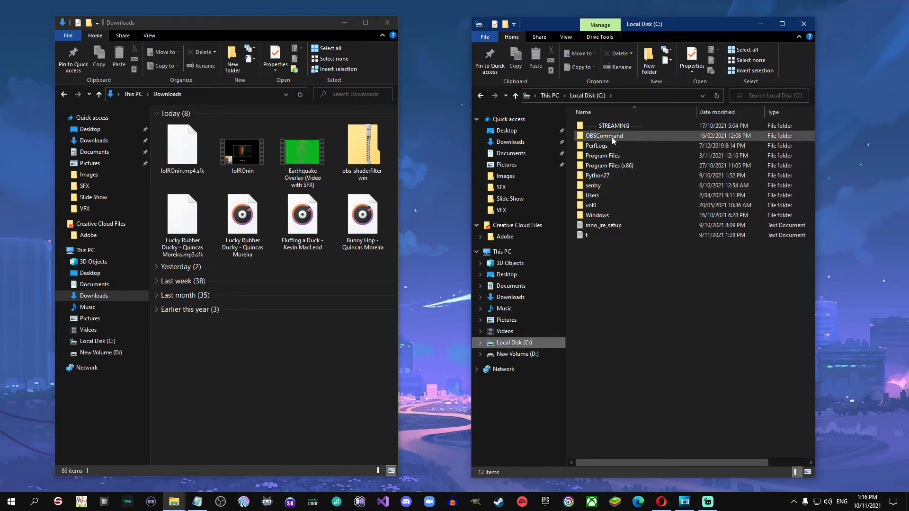
pyautogui.click(618, 157)
pyautogui.doubleClick(618, 157)
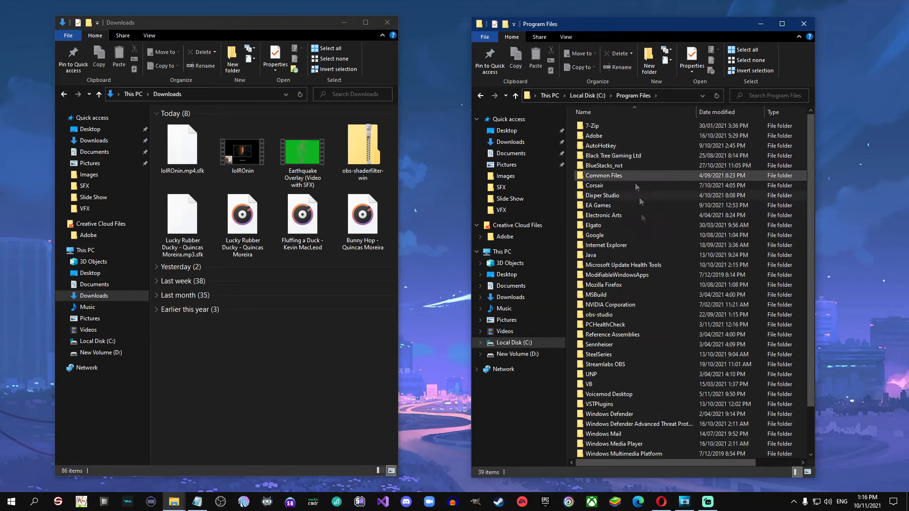
pyautogui.doubleClick(611, 315)
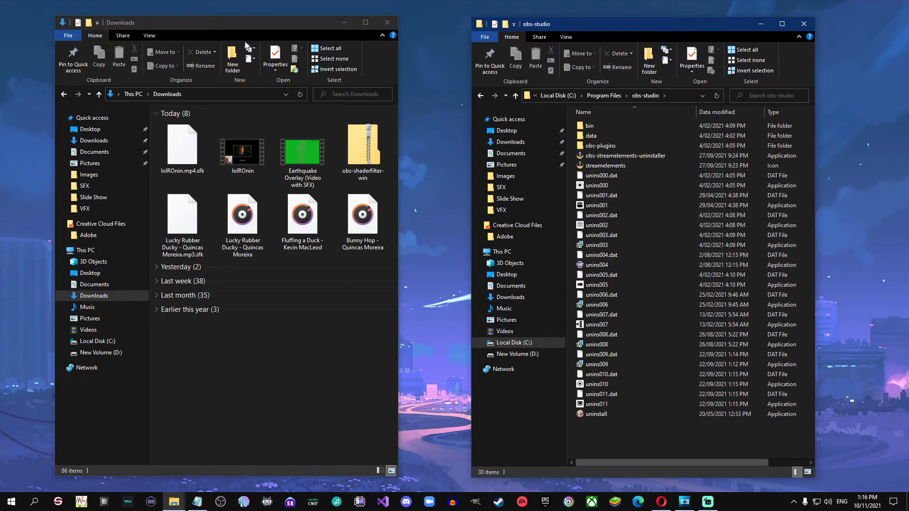
# - Open the obs-studio folder inside the obs-shaderfilter-win zip and copy its data and obs-plugins folders into the OBS installation folder
pyautogui.click(254, 24)
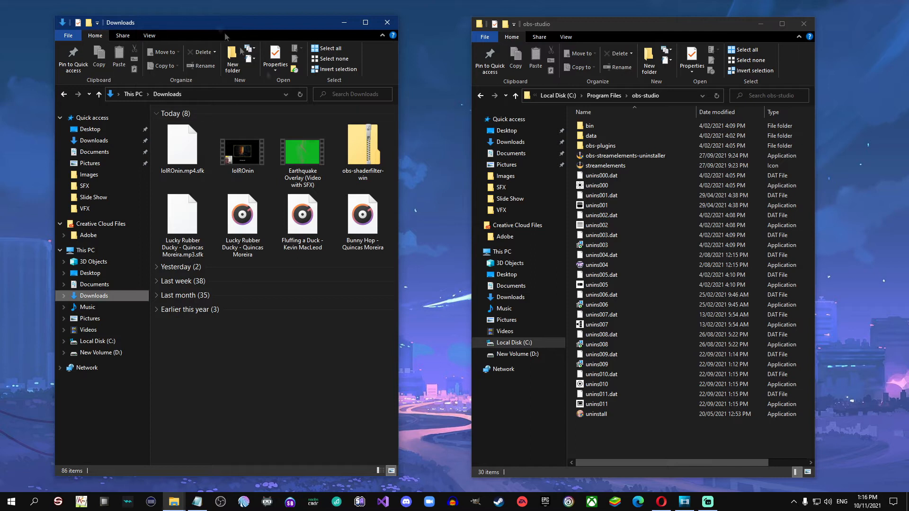
pyautogui.doubleClick(366, 160)
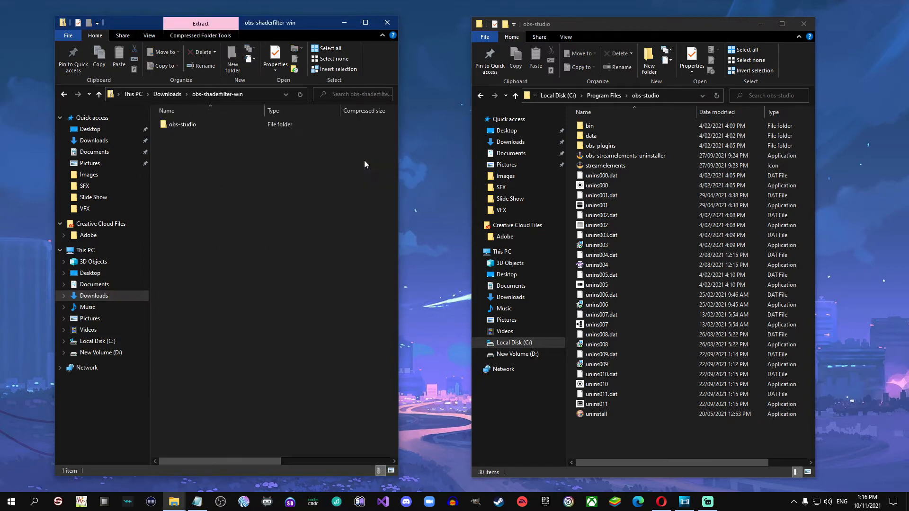
pyautogui.doubleClick(188, 126)
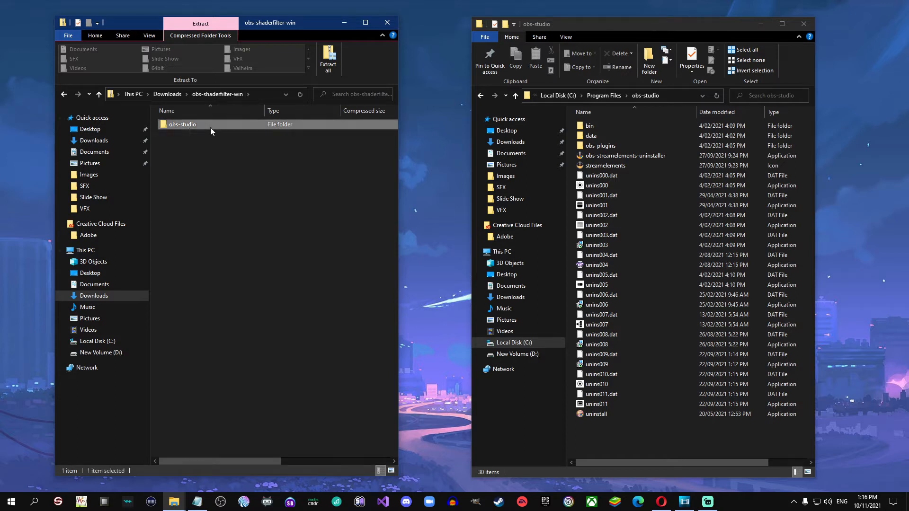
pyautogui.click(180, 127)
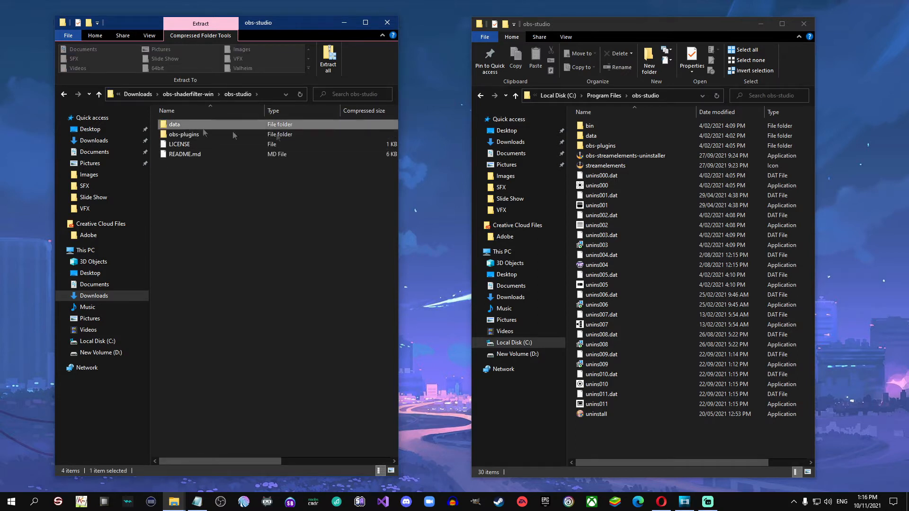
pyautogui.click(615, 138)
pyautogui.click(189, 134)
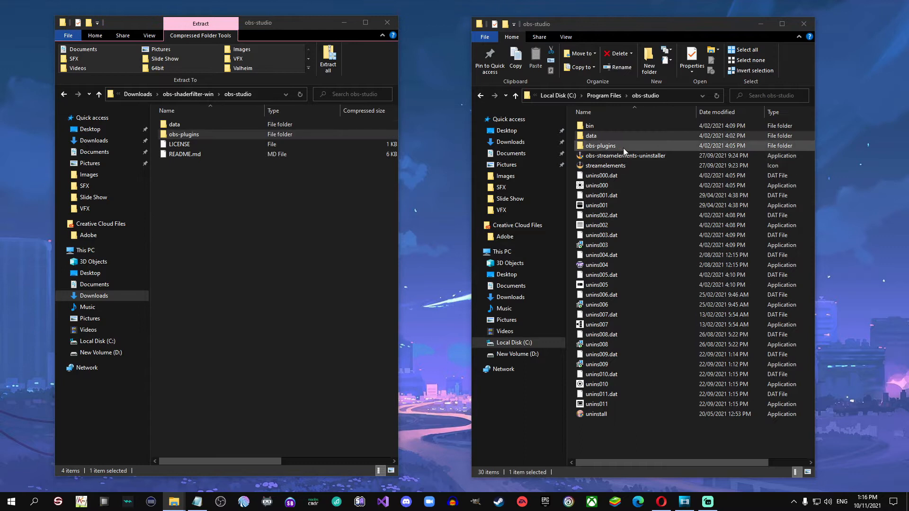
pyautogui.click(601, 145)
pyautogui.click(192, 129)
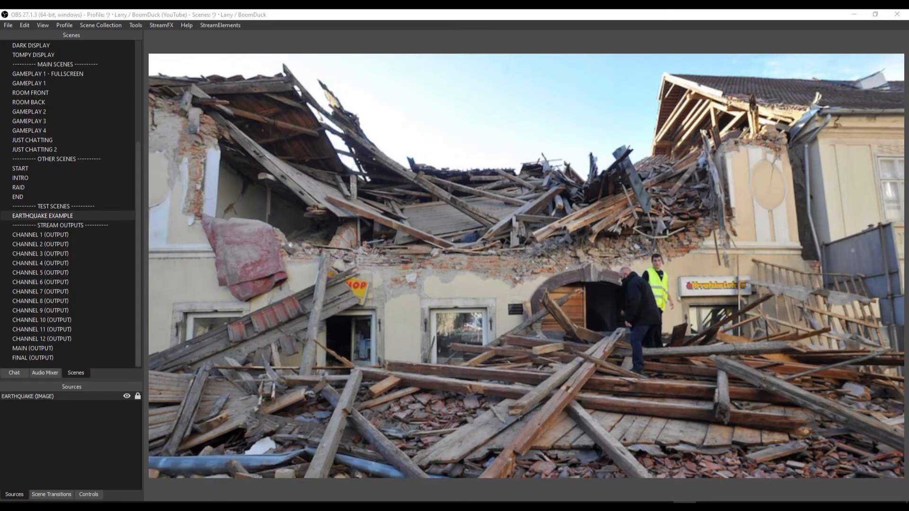
# - Select the EARTHQUAKE EXAMPLE scene and its EARTHQUAKE (IMAGE) source, toggling the source's visibility off and on
pyautogui.click(38, 460)
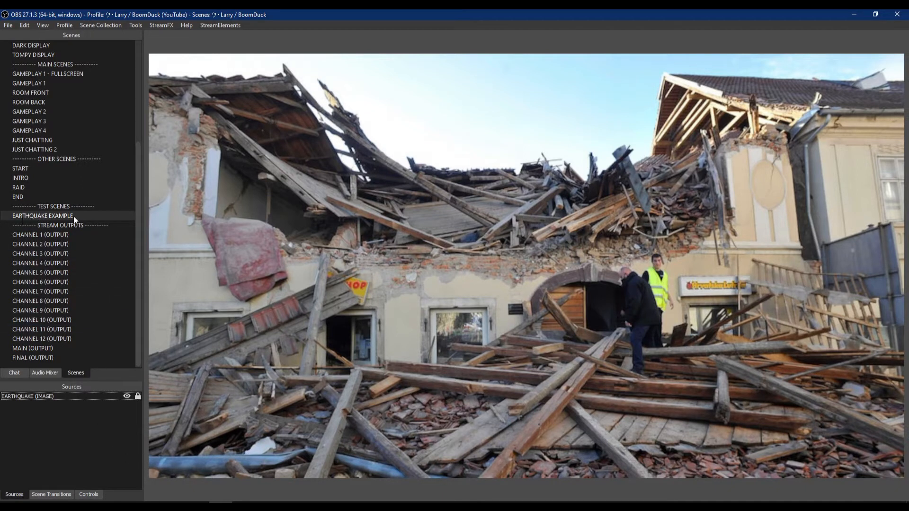
pyautogui.click(36, 216)
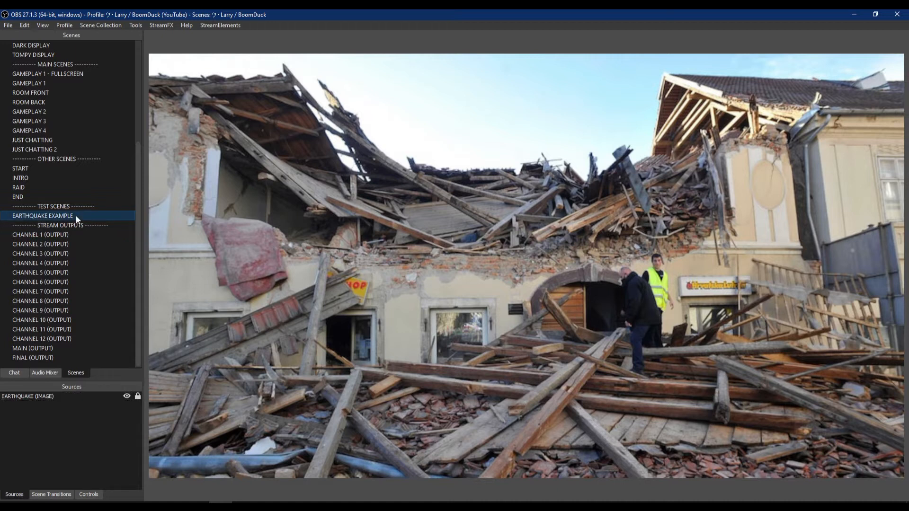
pyautogui.click(35, 397)
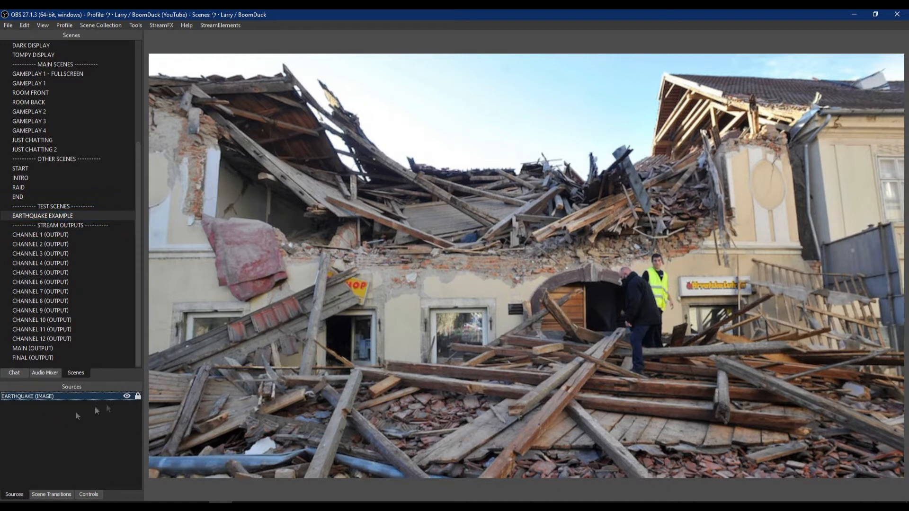
pyautogui.click(127, 396)
pyautogui.click(126, 396)
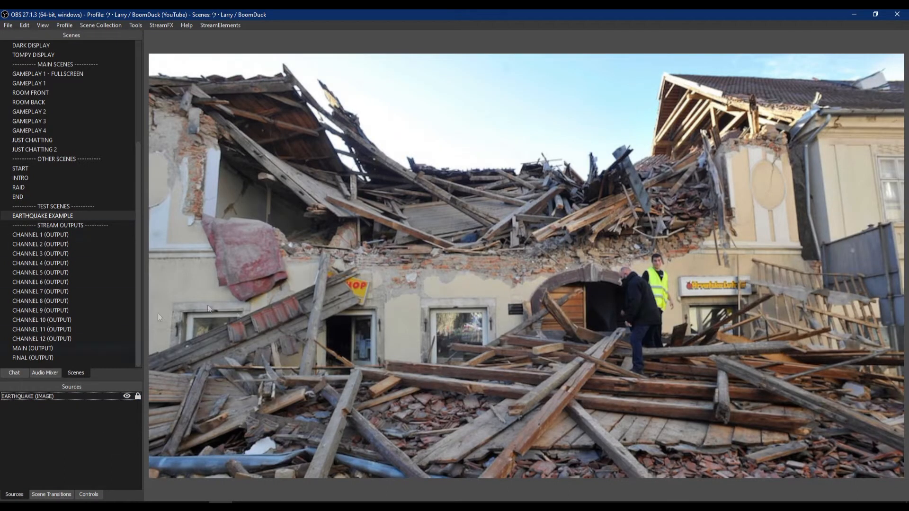
# - Open the EARTHQUAKE EXAMPLE scene's filters and add a User-defined shader filter named Earthquake
pyautogui.click(58, 215)
pyautogui.rightClick(57, 217)
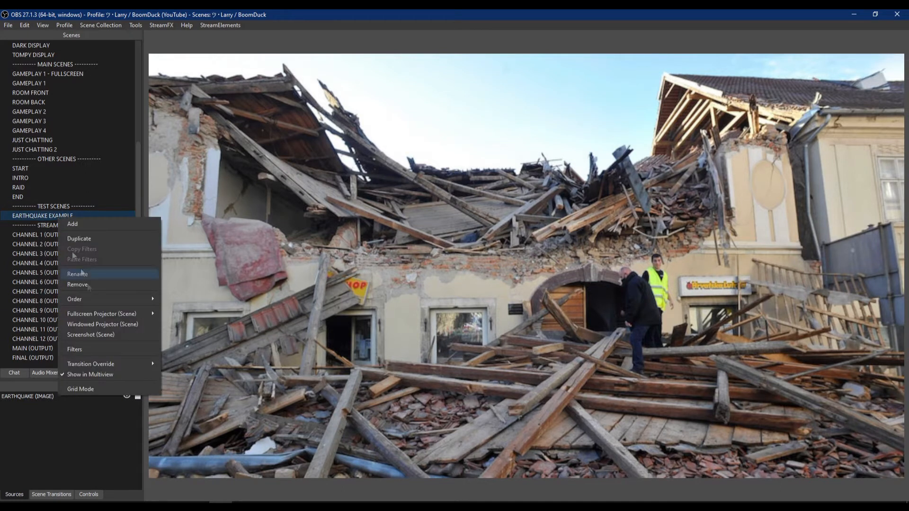
pyautogui.click(80, 351)
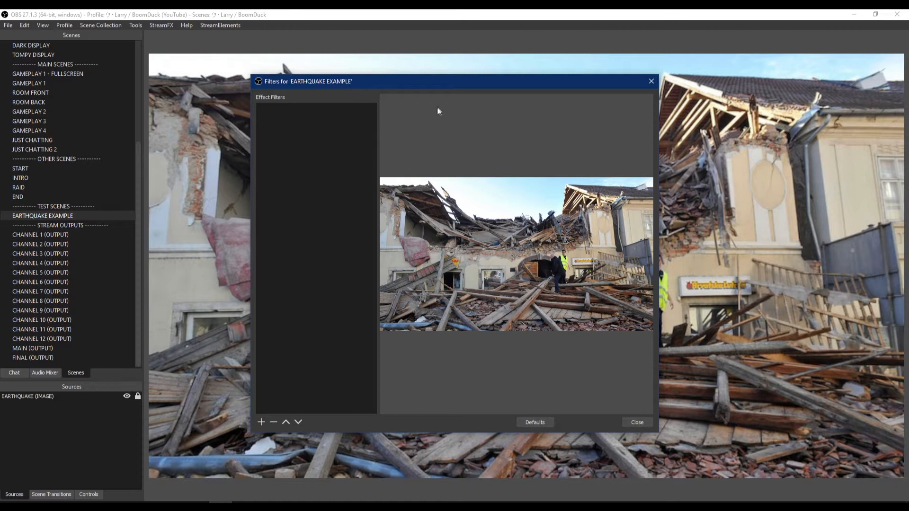
pyautogui.click(261, 422)
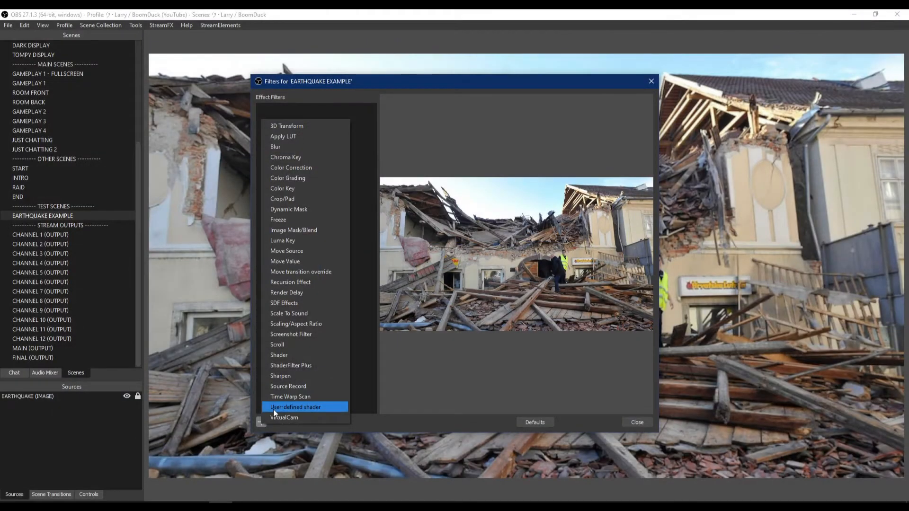
pyautogui.click(314, 406)
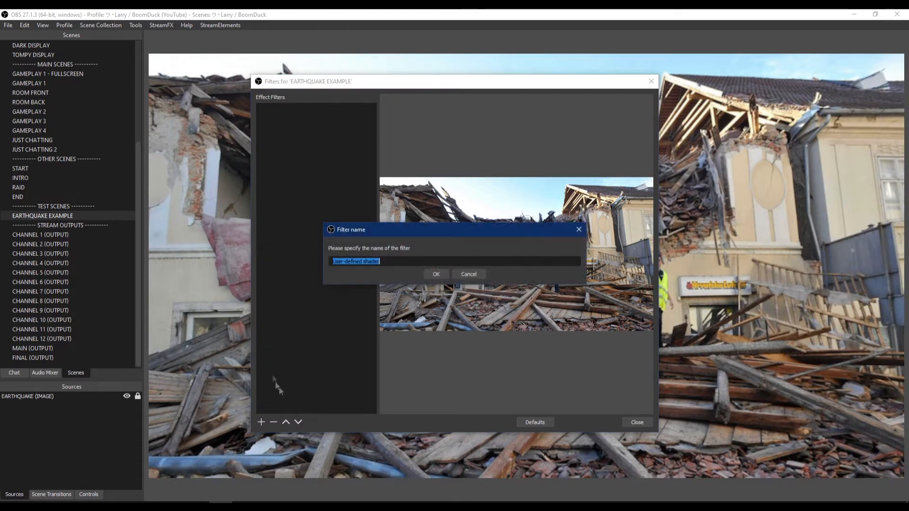
pyautogui.write('Earthquake')
pyautogui.press('Return')
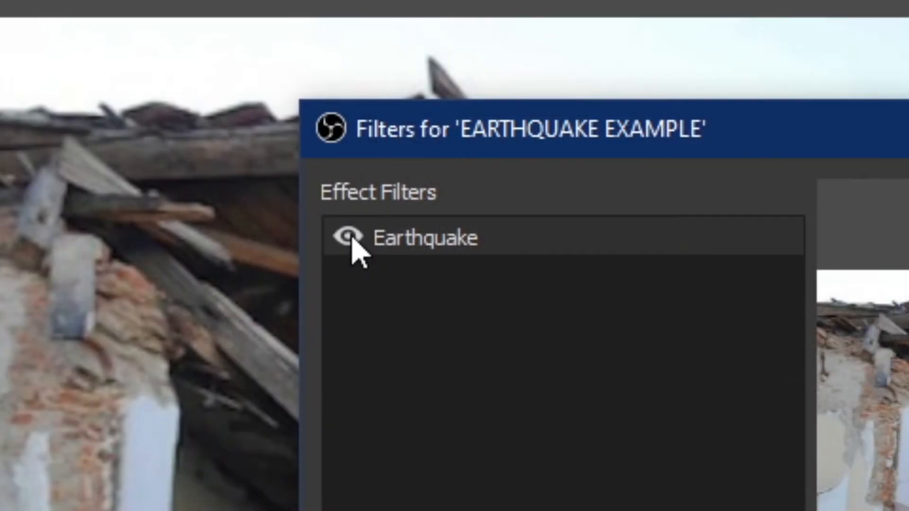
# - Enable loading shader text from file and load shake.effect from the obs-shaderfilter examples folder
pyautogui.click(263, 109)
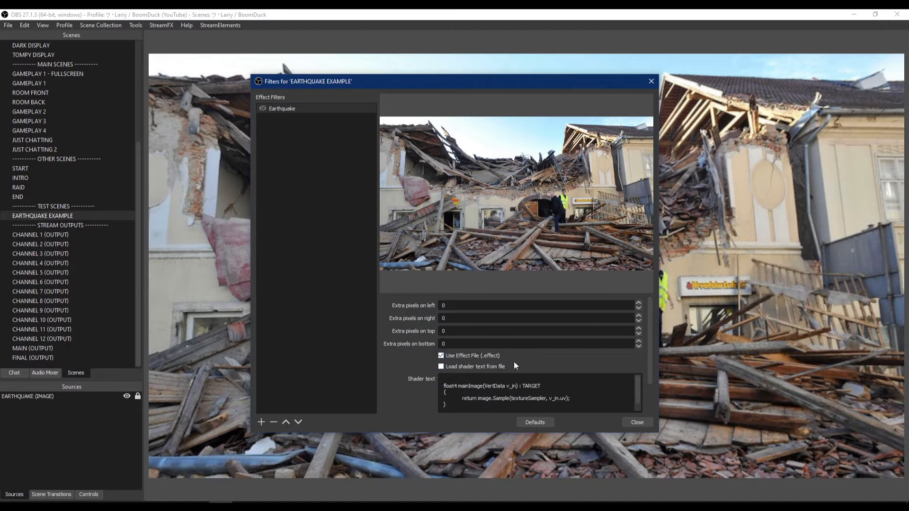
pyautogui.click(442, 368)
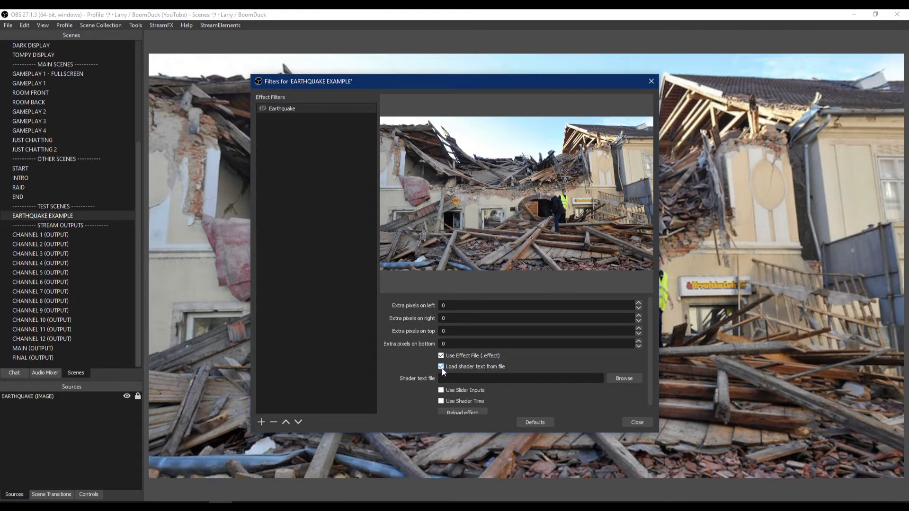
pyautogui.click(618, 377)
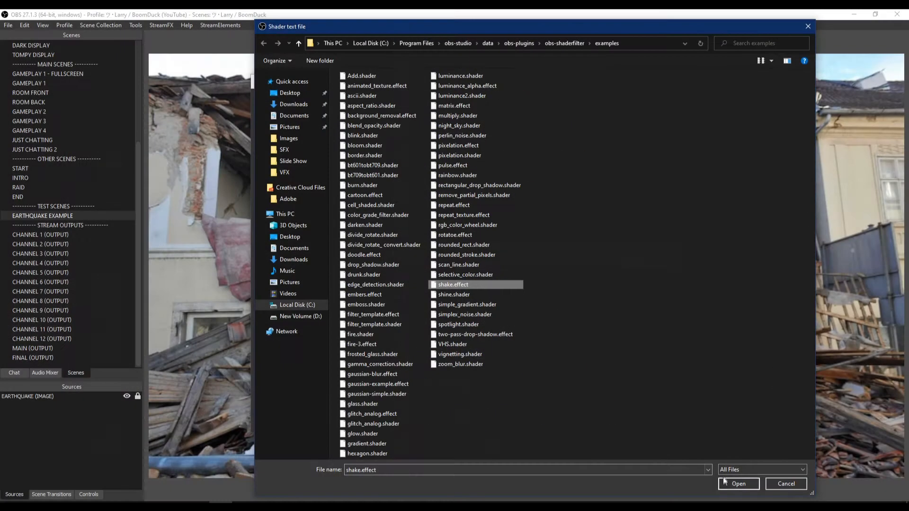
pyautogui.click(725, 482)
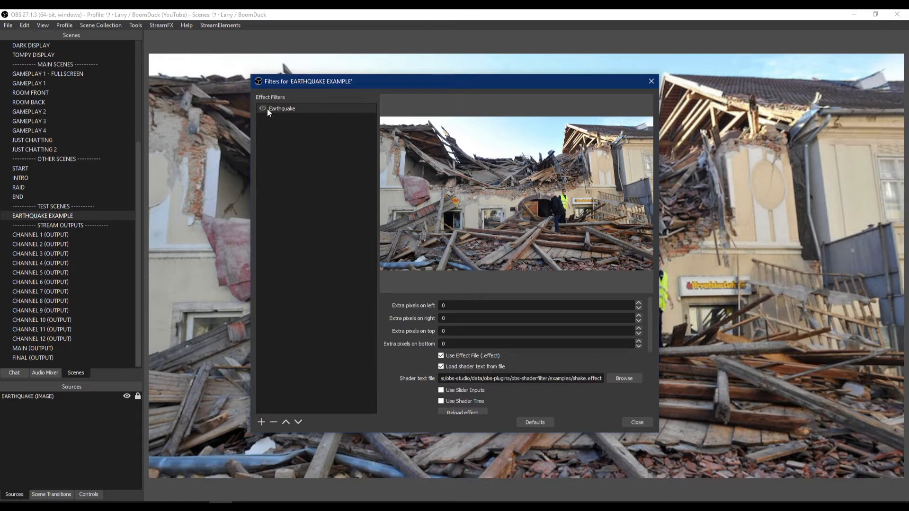
# - Show the Earthquake filter again and enable its worble and randomize movement options
pyautogui.scroll(-2, 408, 358)
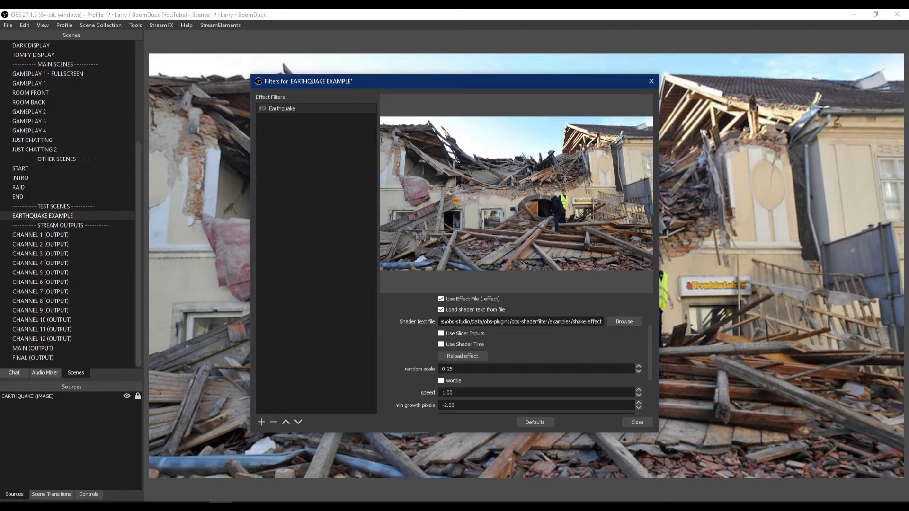
pyautogui.scroll(3, 428, 312)
pyautogui.scroll(-3, 420, 364)
pyautogui.scroll(3, 416, 361)
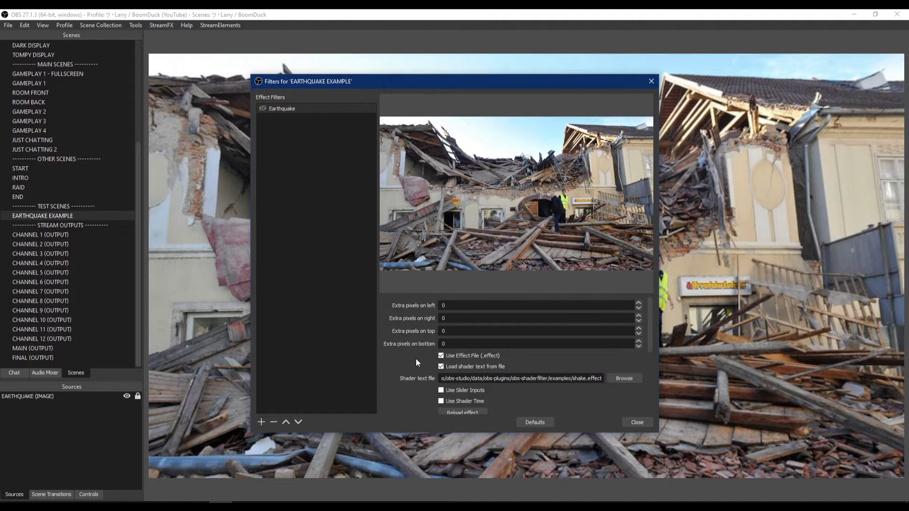
pyautogui.click(264, 109)
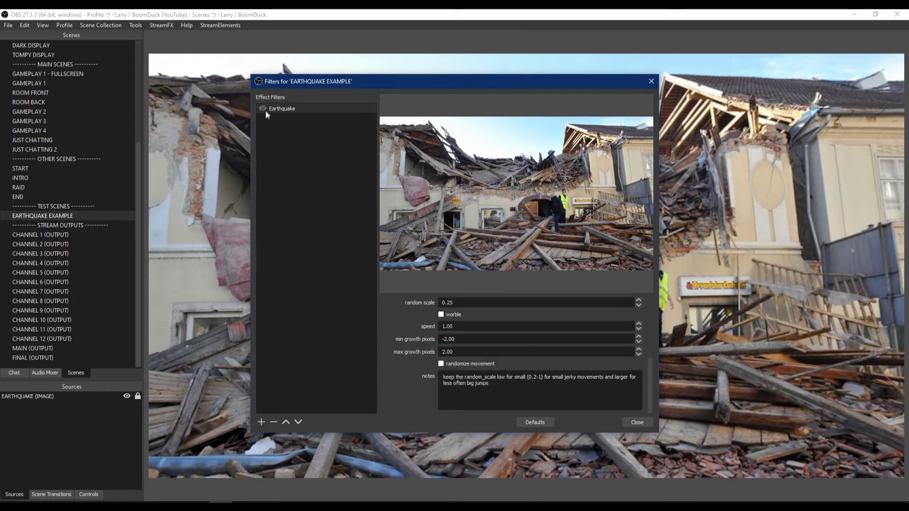
pyautogui.click(441, 365)
pyautogui.click(445, 315)
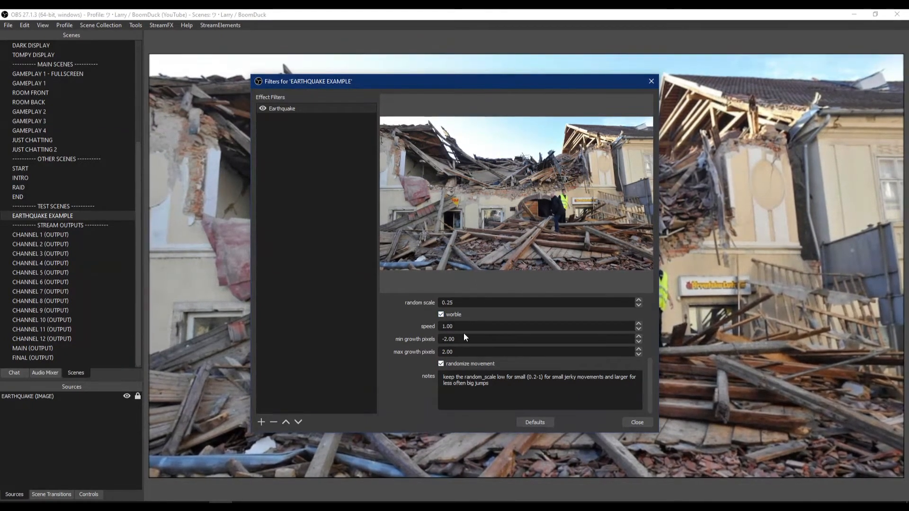
# - Set the Earthquake filter's min growth pixels to 50 and max growth pixels to 100, and turn off randomize movement
pyautogui.moveTo(459, 341); pyautogui.dragTo(397, 343)
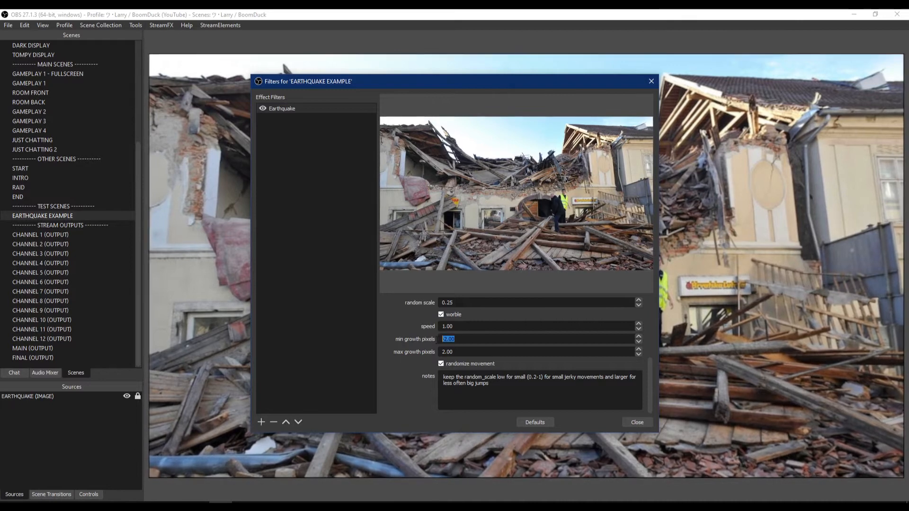
pyautogui.moveTo(459, 352); pyautogui.dragTo(365, 357)
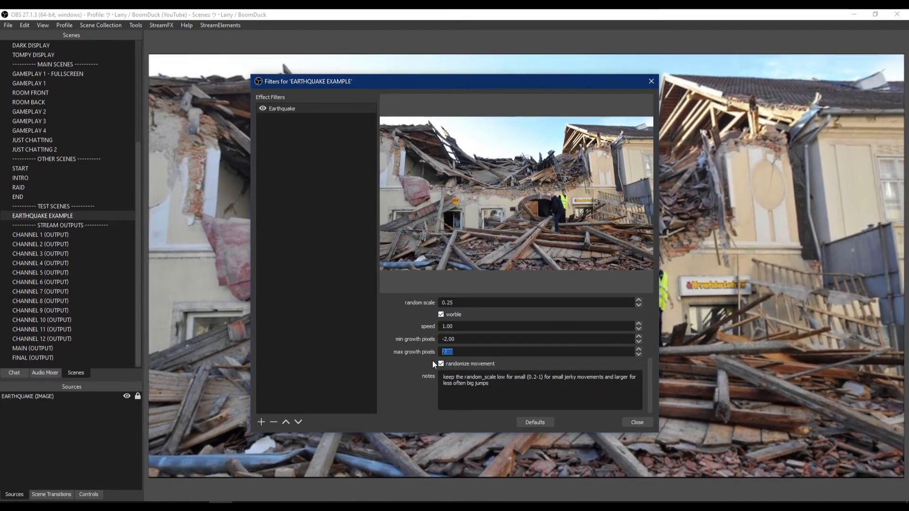
pyautogui.write('100')
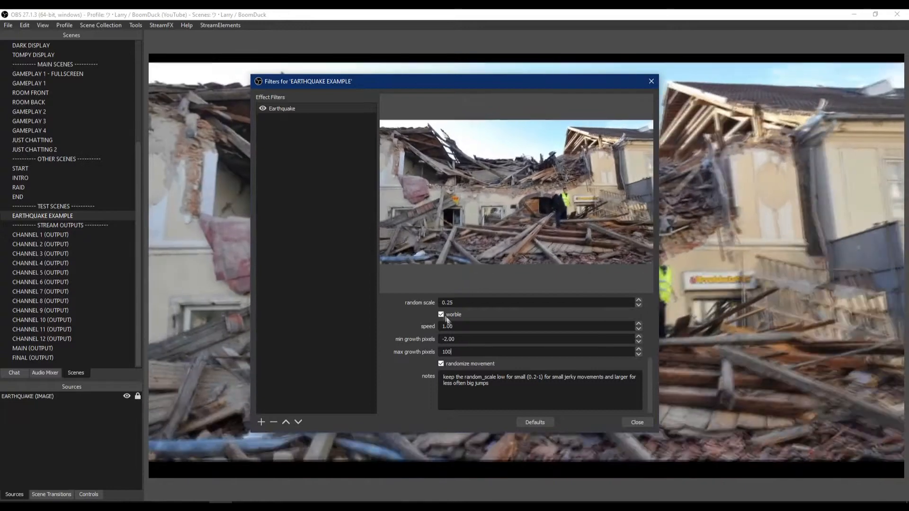
pyautogui.click(441, 316)
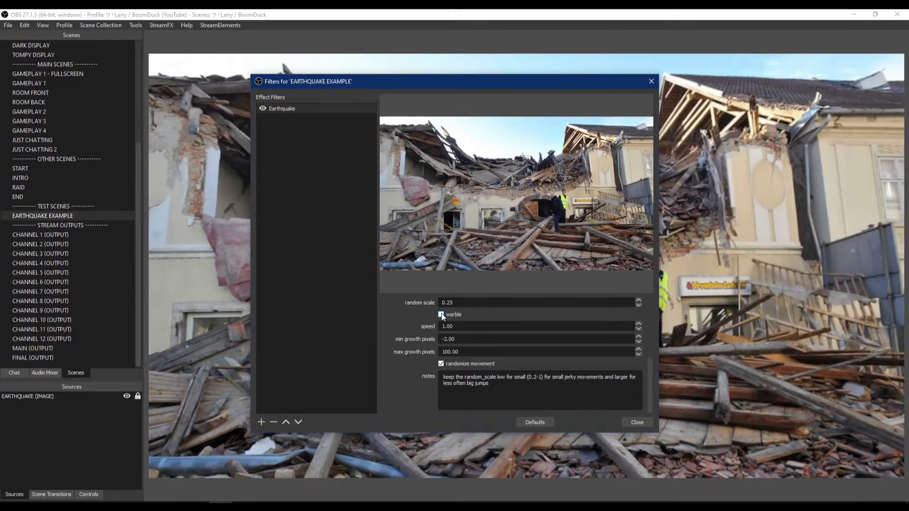
pyautogui.write('50')
pyautogui.click(441, 316)
pyautogui.click(440, 364)
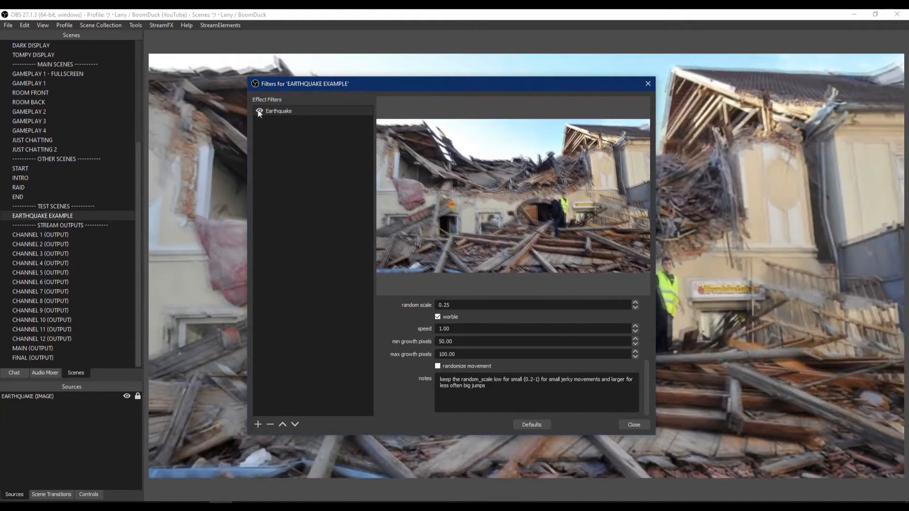
# - Toggle the Earthquake filter off and back on to compare the shake effect
pyautogui.click(259, 111)
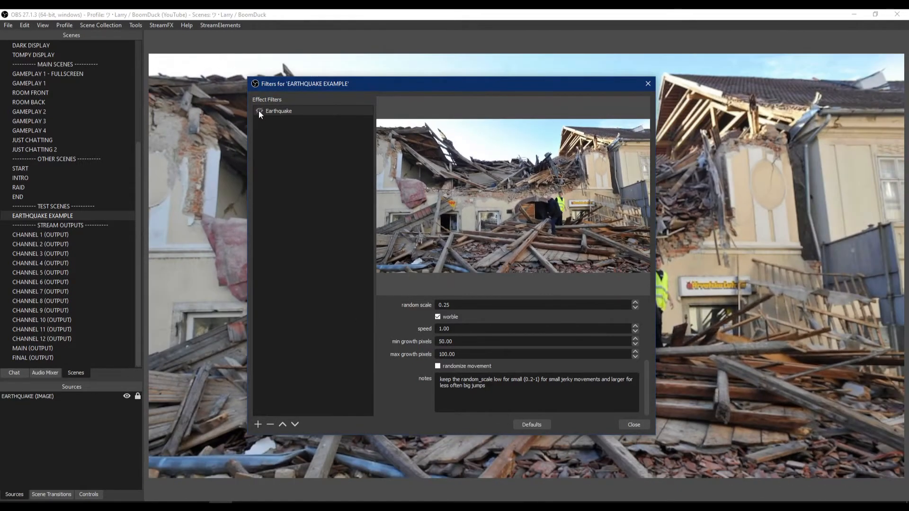
pyautogui.click(258, 110)
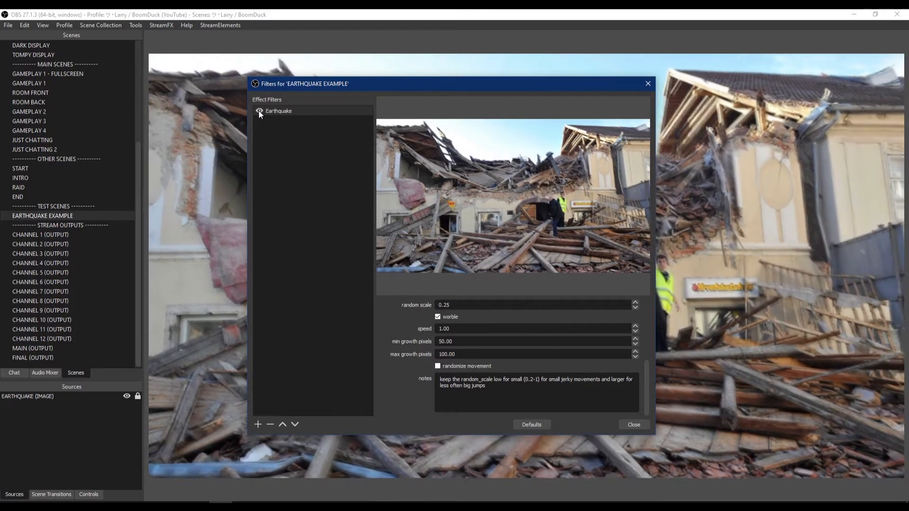
pyautogui.moveTo(339, 87); pyautogui.dragTo(406, 87)
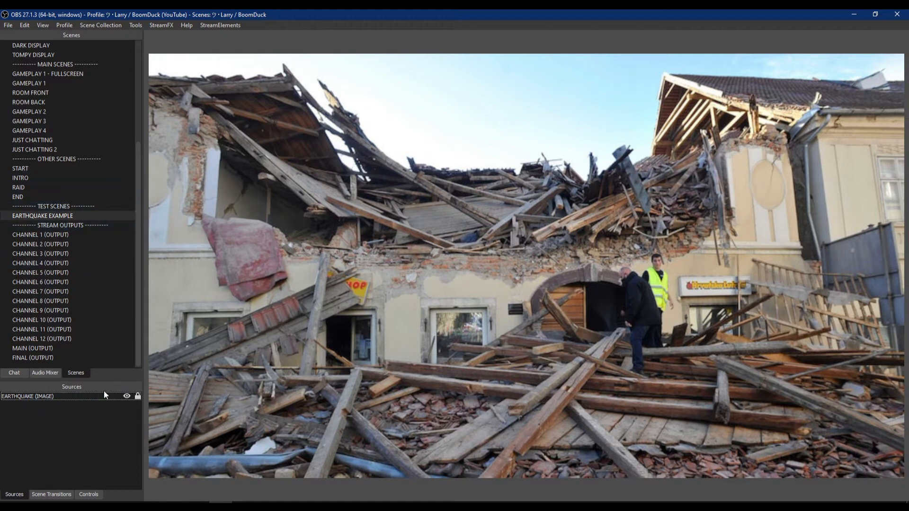
# - Add a new Media Source named EARTHQUAKE OVERLAY & SFX to the scene
pyautogui.rightClick(67, 422)
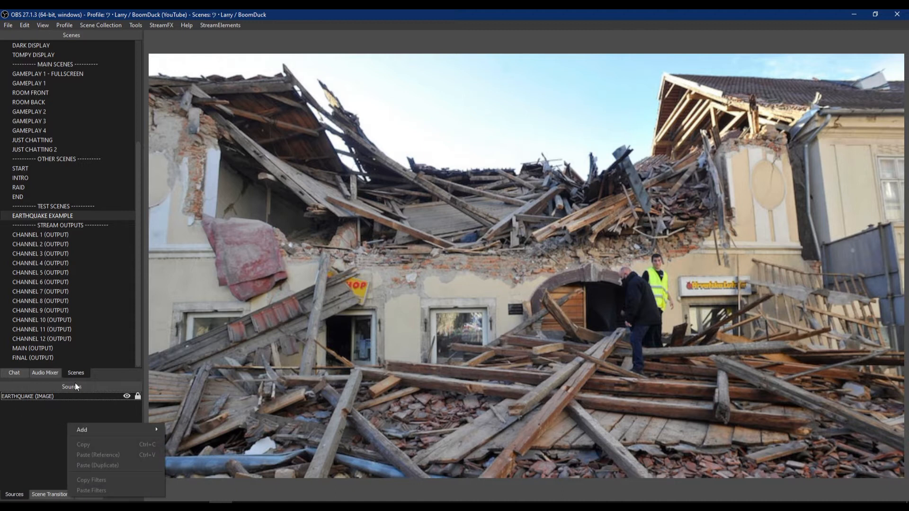
pyautogui.moveTo(101, 430)
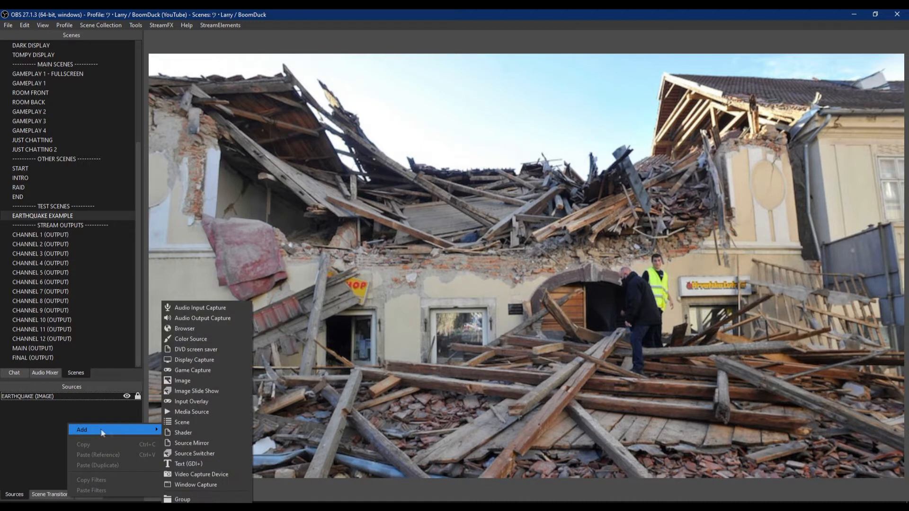
pyautogui.click(210, 413)
pyautogui.write('EARTHQAUKE OVERLAY & SFX')
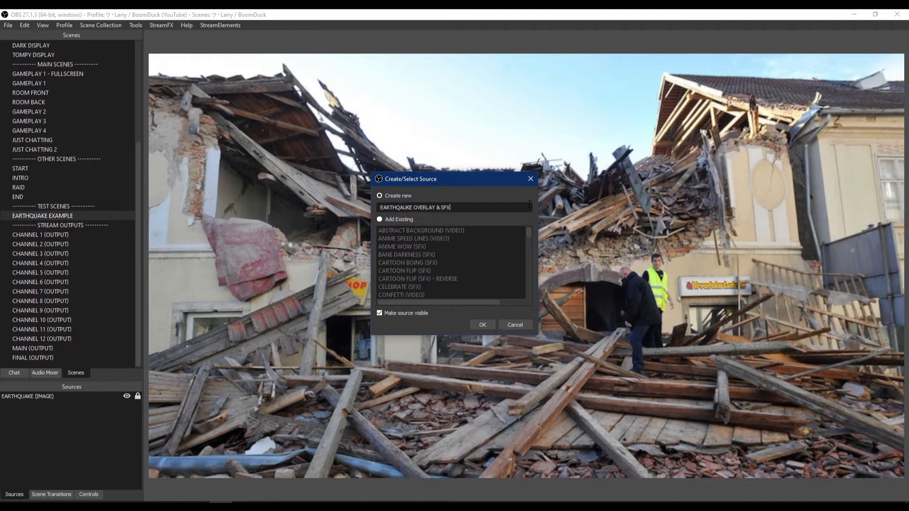
pyautogui.press('Return')
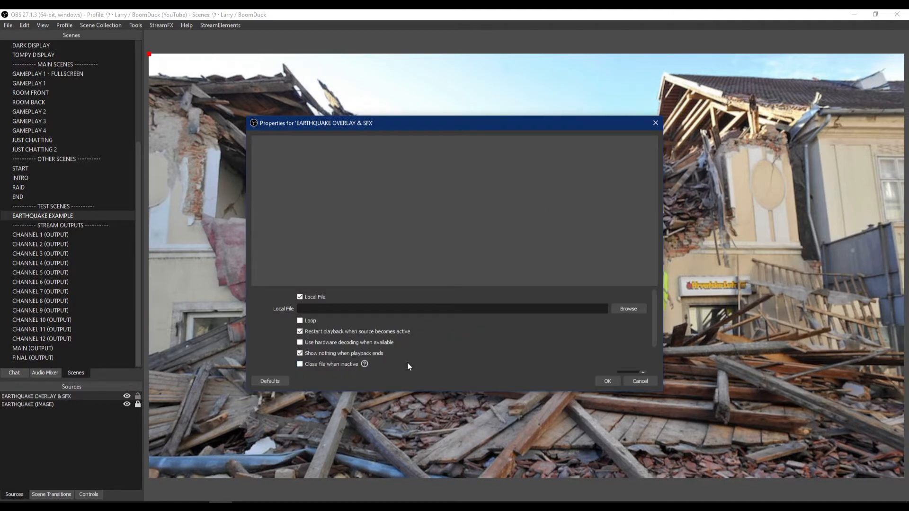
# - Enable close file when inactive, hardware decoding and Loop in the media source's properties
pyautogui.click(316, 364)
pyautogui.click(329, 344)
pyautogui.click(303, 321)
# - Browse for the local file and copy the Earthquake Overlay (Video with SFX) file from Downloads
pyautogui.click(632, 311)
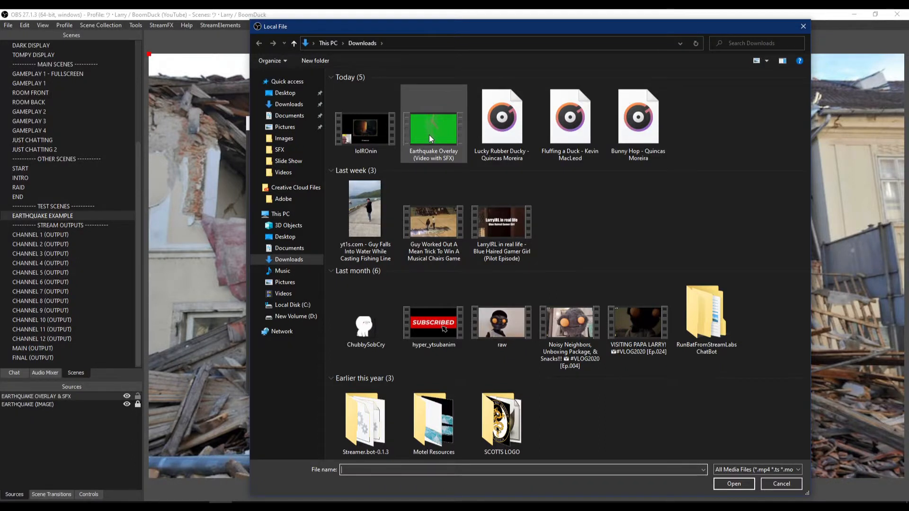
pyautogui.click(430, 136)
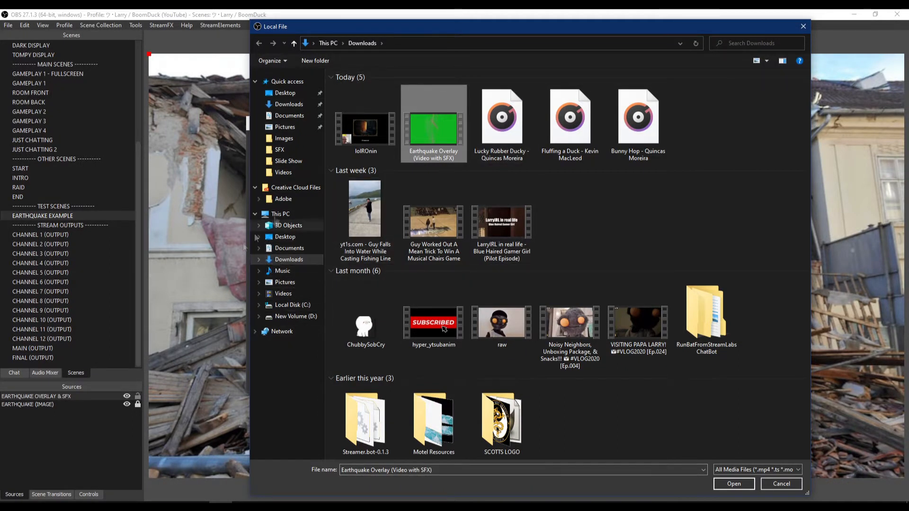
pyautogui.rightClick(440, 138)
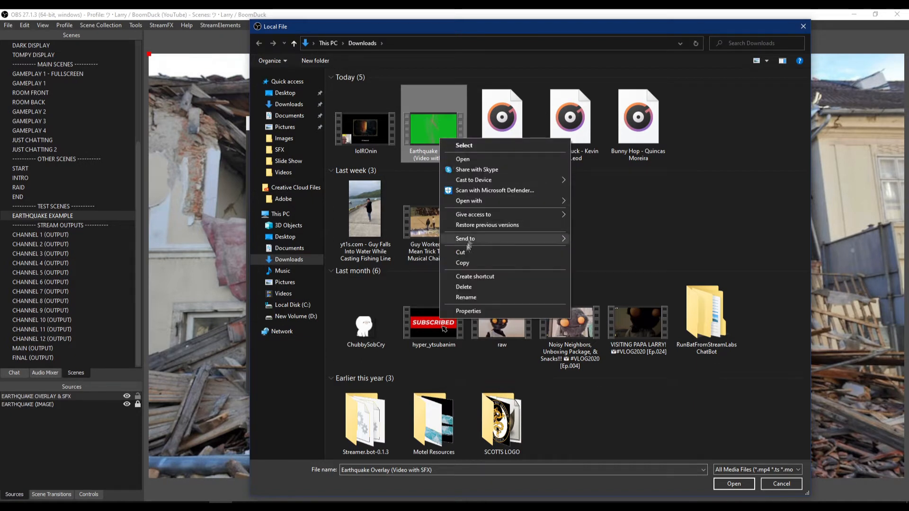
pyautogui.click(455, 264)
# - Paste the overlay video into the ----- STREAMING ----- folder on Local Disk (C:) and set it as the media source's file
pyautogui.click(290, 306)
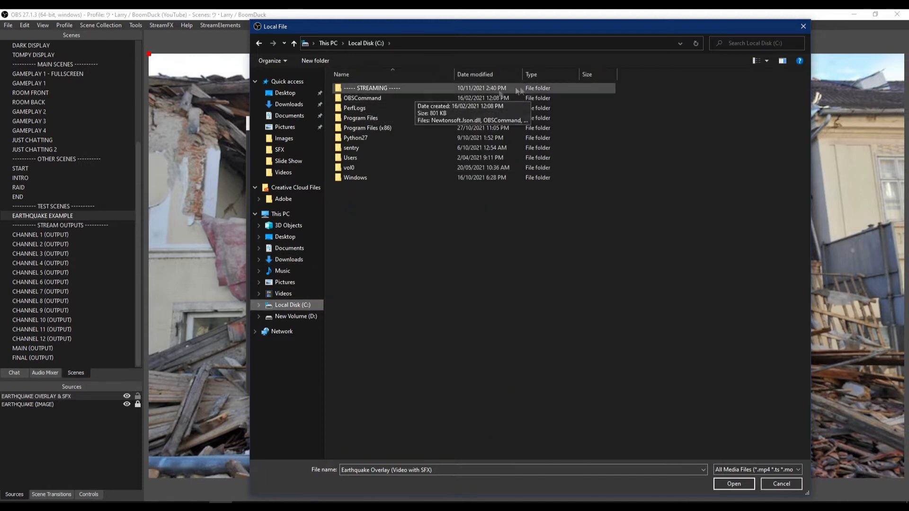
pyautogui.doubleClick(372, 88)
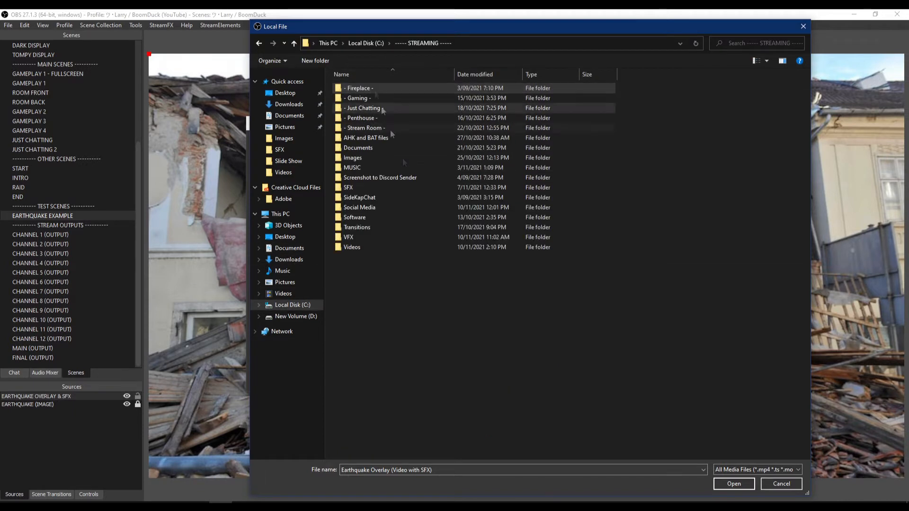
pyautogui.rightClick(384, 307)
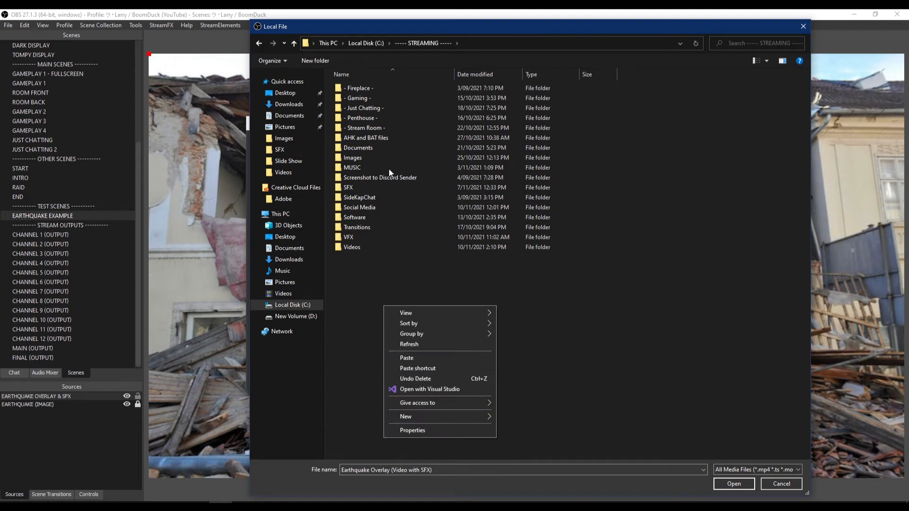
pyautogui.click(419, 359)
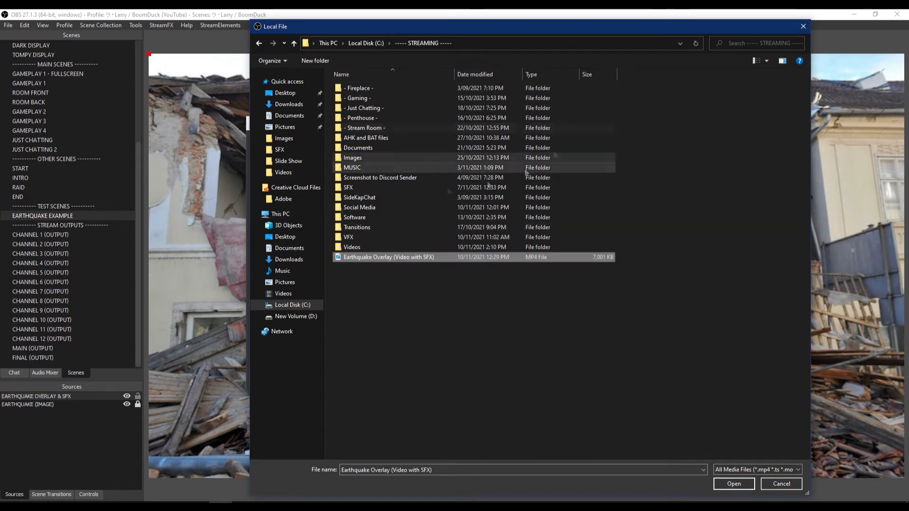
pyautogui.click(734, 483)
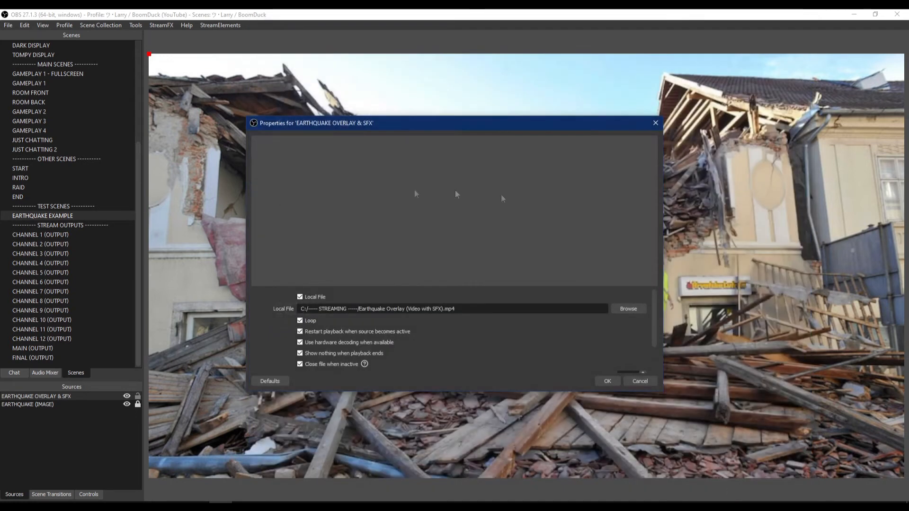
pyautogui.click(612, 379)
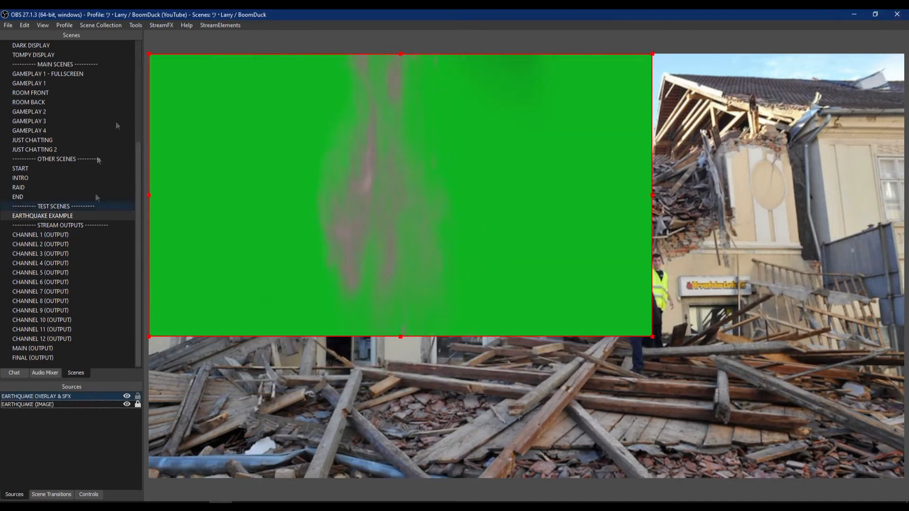
# - Add a Chroma Key filter to the EARTHQUAKE OVERLAY & SFX source
pyautogui.click(37, 398)
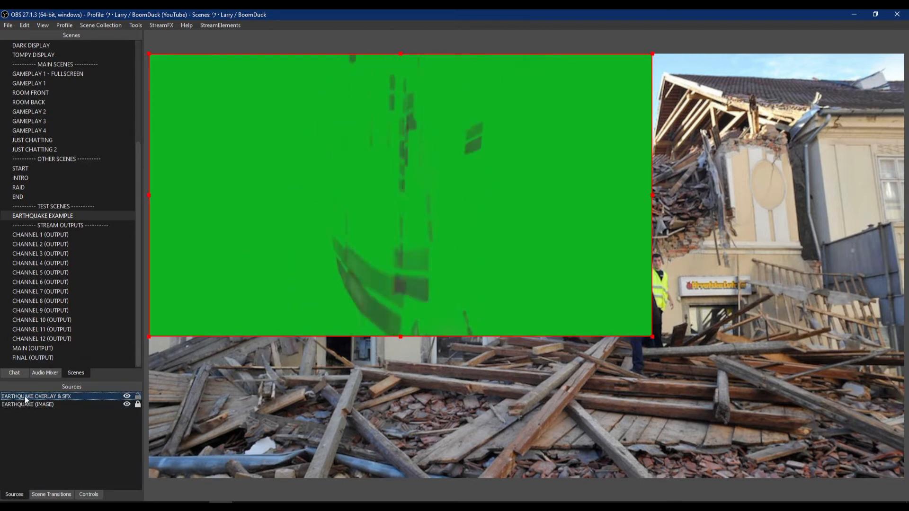
pyautogui.rightClick(26, 399)
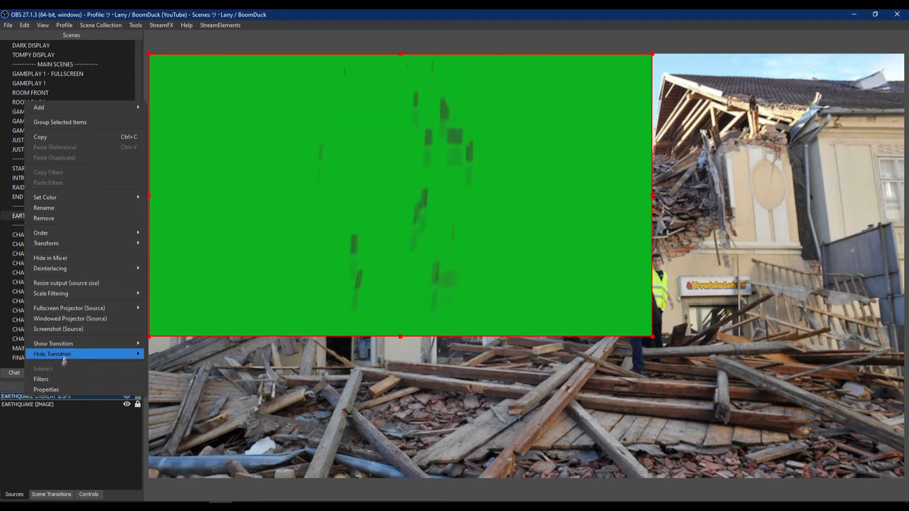
pyautogui.click(44, 379)
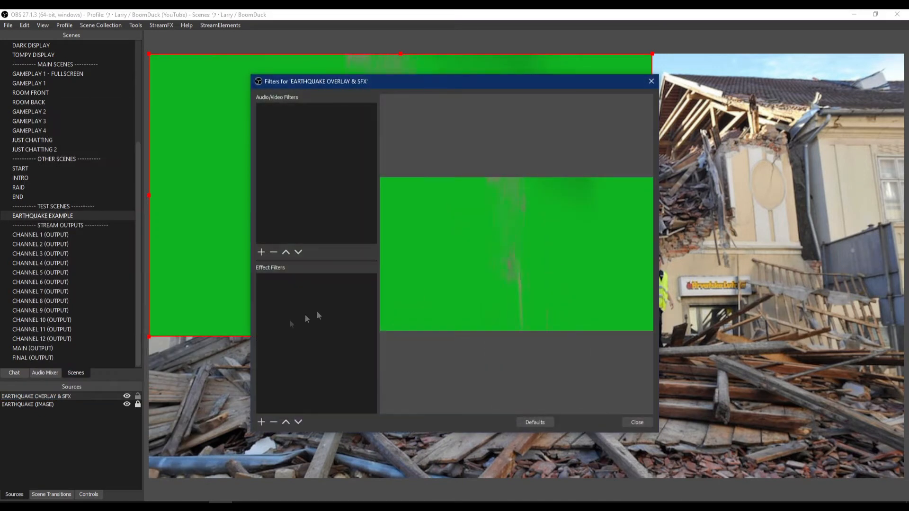
pyautogui.click(261, 423)
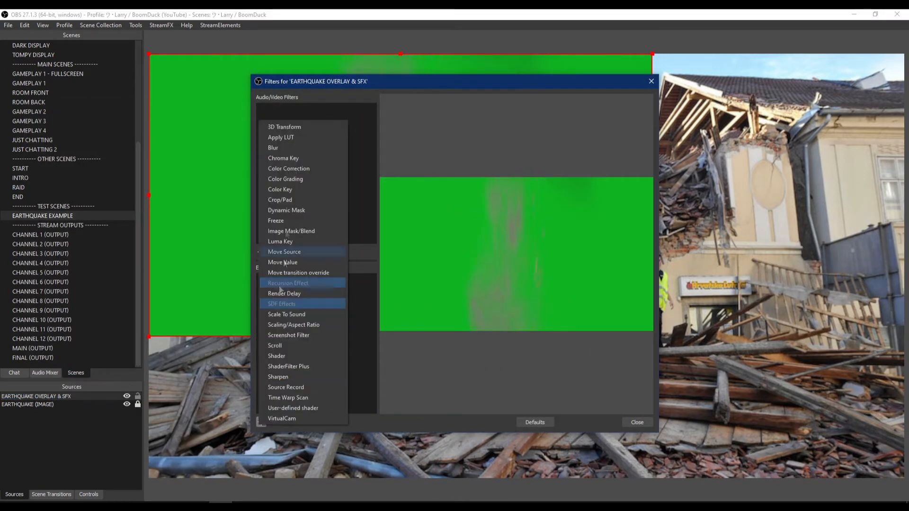
pyautogui.click(292, 157)
pyautogui.click(435, 274)
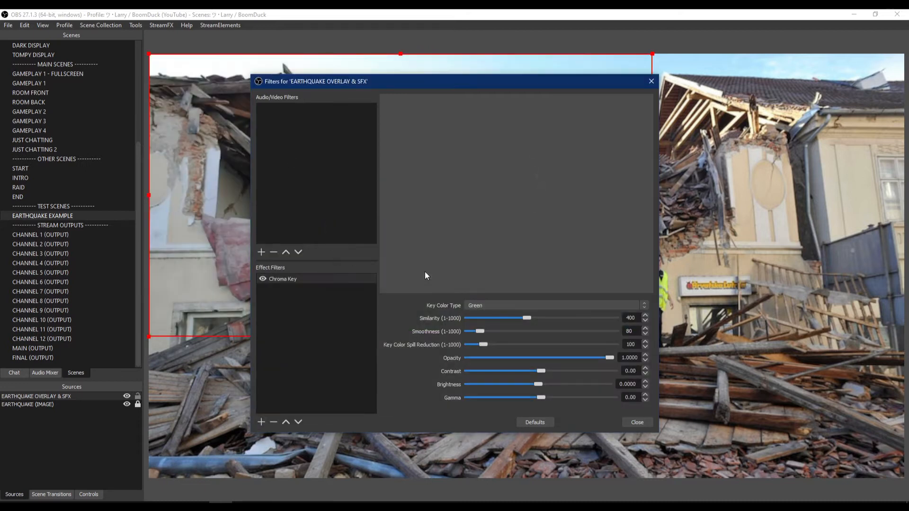
# - Set the Chroma Key contrast to -4.00 and brightness to -1.0000, and close the filters window
pyautogui.moveTo(395, 84); pyautogui.dragTo(613, 82)
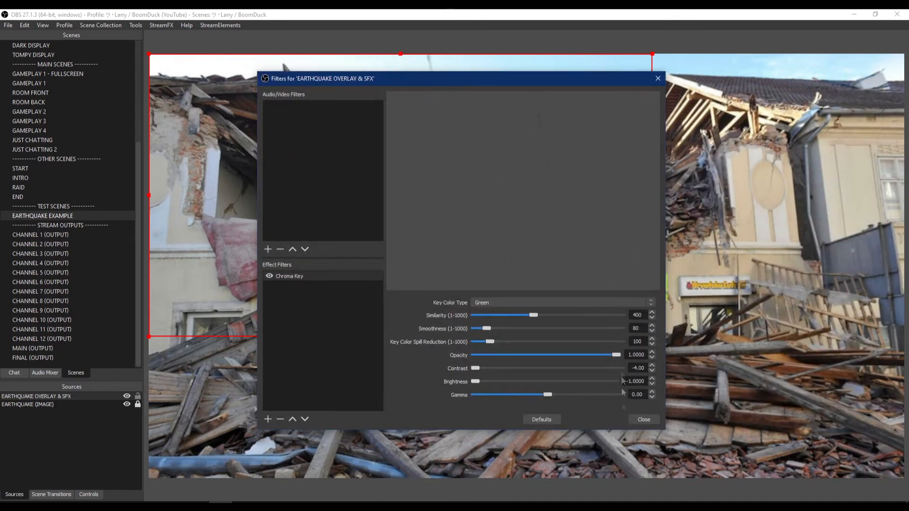
pyautogui.click(645, 420)
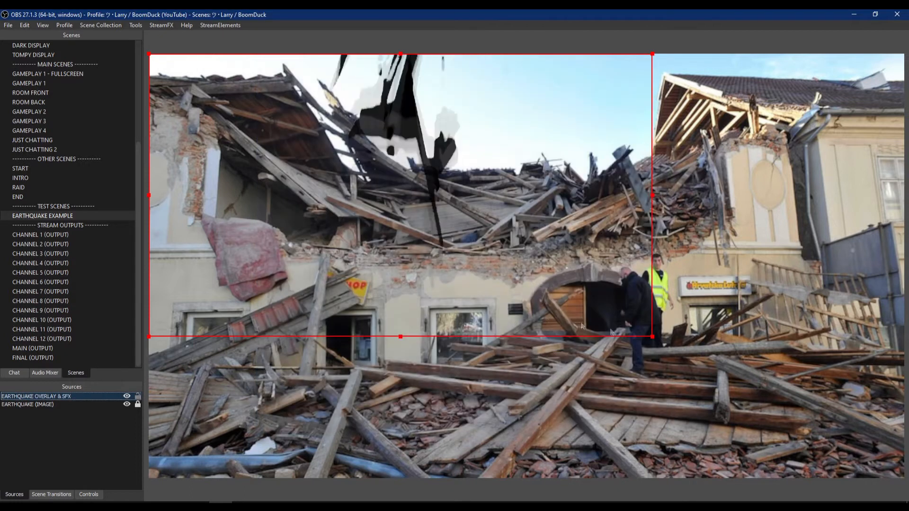
# - Resize the overlay source to fill the whole canvas and lock it in place
pyautogui.moveTo(653, 338); pyautogui.dragTo(905, 479)
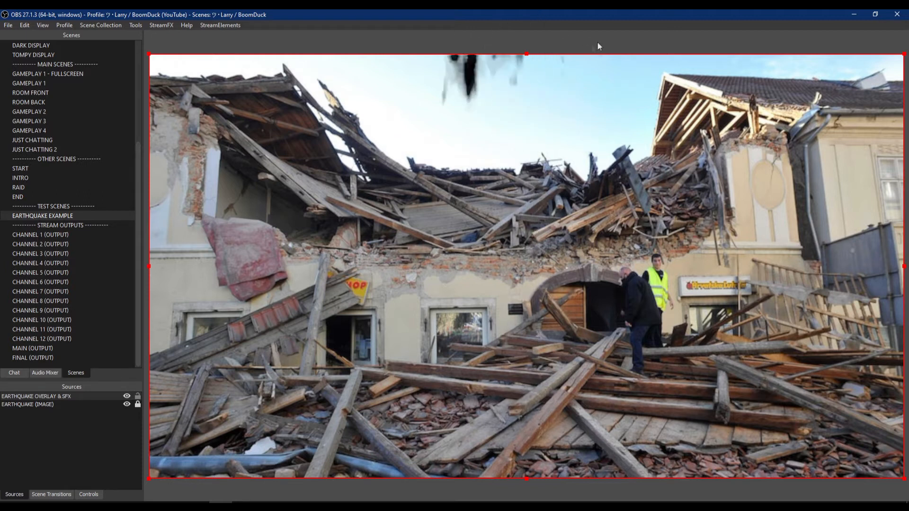
pyautogui.click(138, 397)
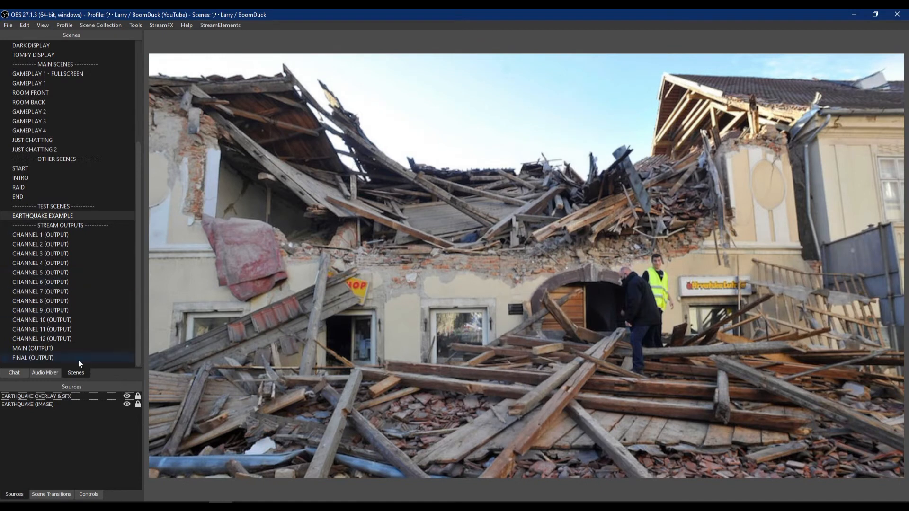
# - Lower the EARTHQUAKE OVERLAY & SFX volume to about -30 dB in the audio mixer
pyautogui.click(44, 372)
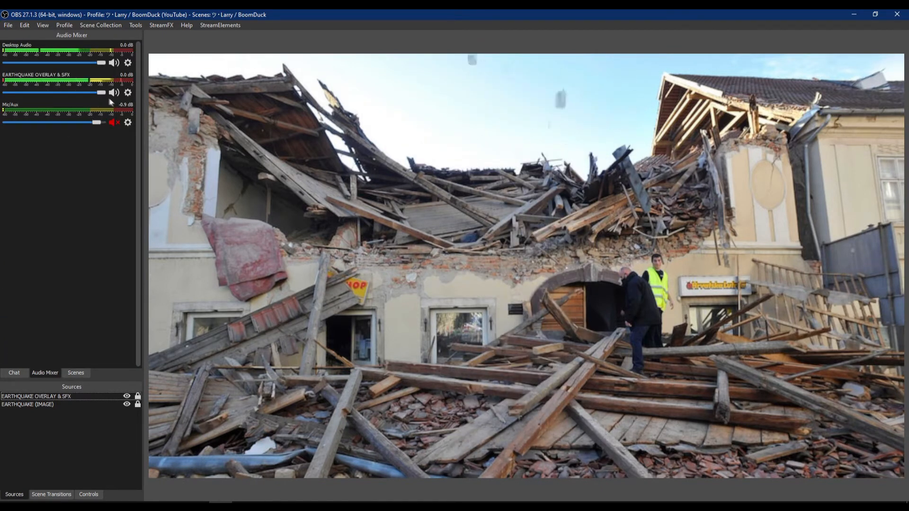
pyautogui.moveTo(101, 93); pyautogui.dragTo(42, 96)
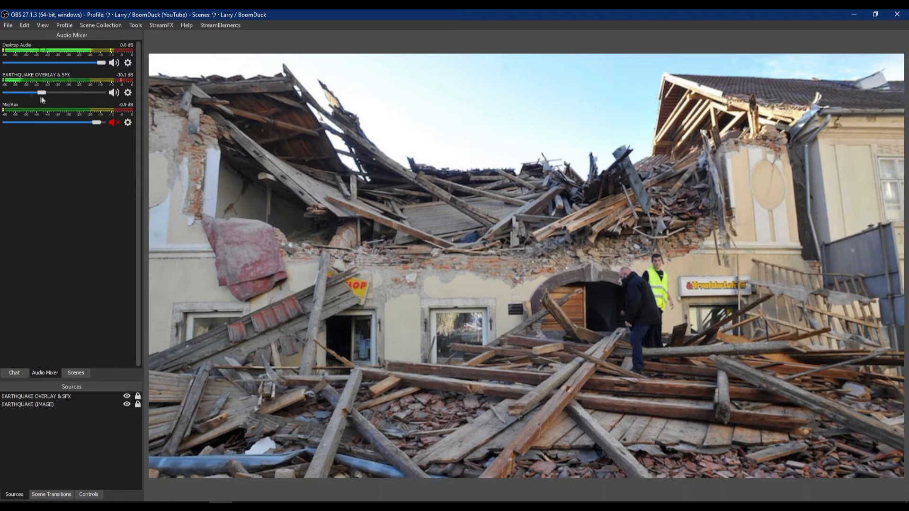
# - Change the overlay's audio monitoring setting in Advanced Audio Properties and close the dialog
pyautogui.click(128, 94)
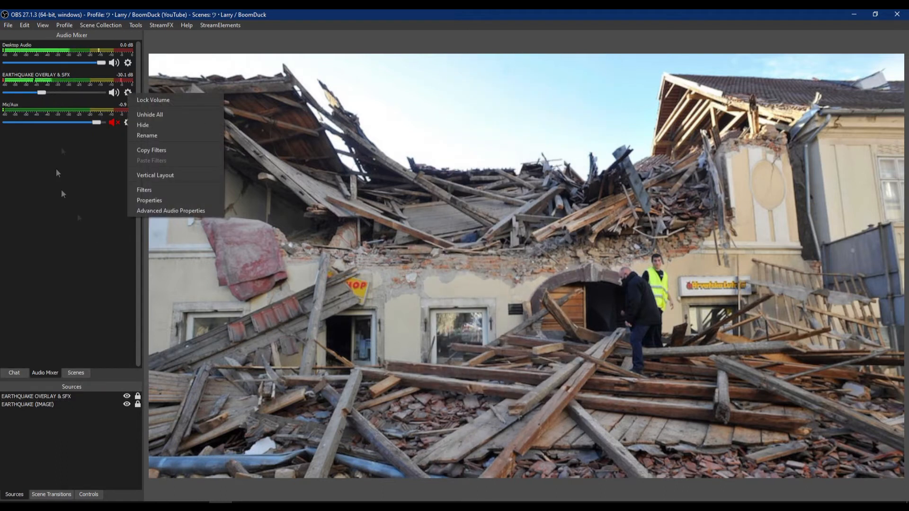
pyautogui.click(153, 211)
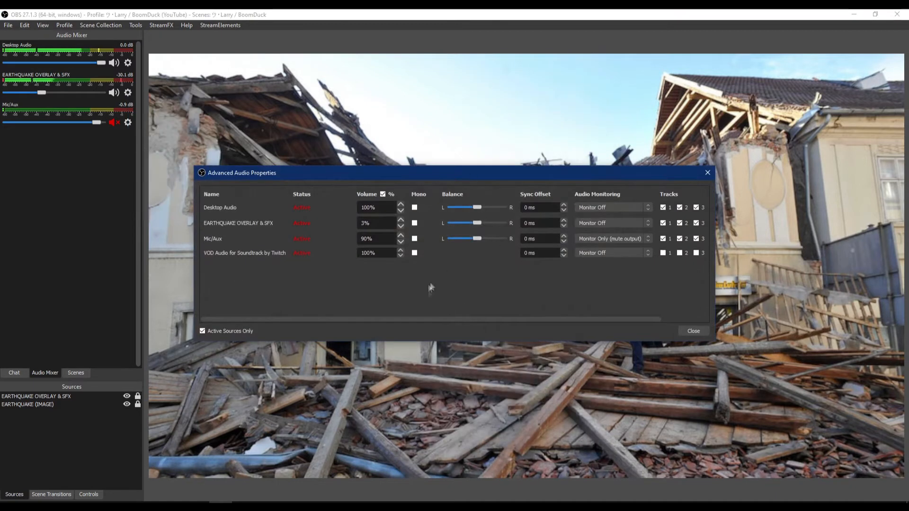
pyautogui.click(641, 224)
pyautogui.click(618, 236)
pyautogui.click(694, 331)
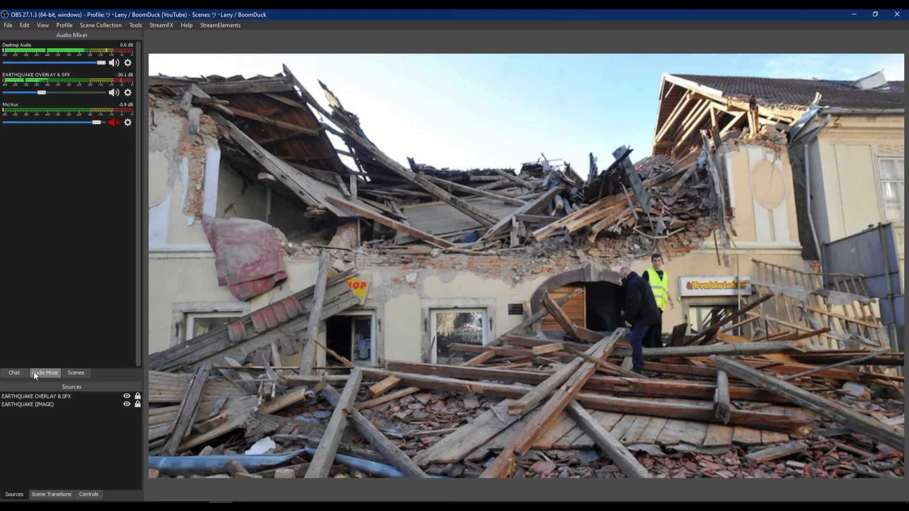
# - Open the filters of the EARTHQUAKE EXAMPLE scene to review its Earthquake shader filter
pyautogui.click(75, 373)
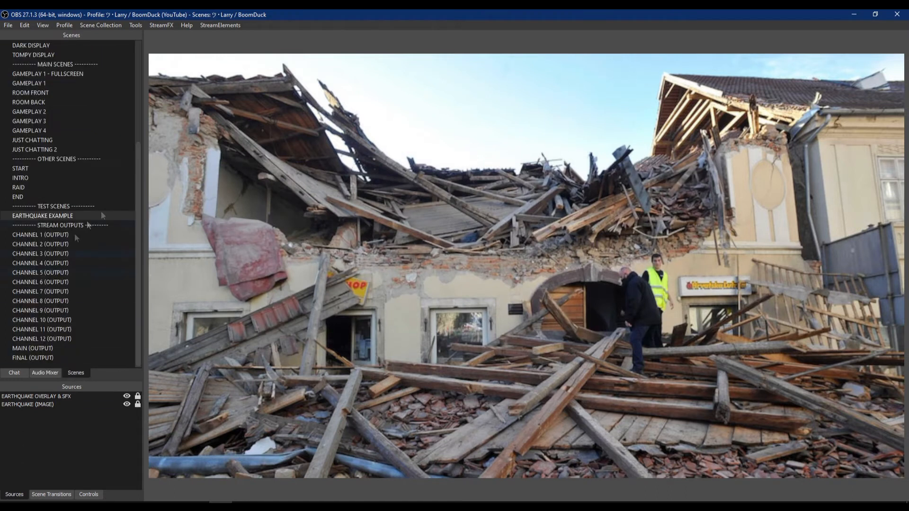
pyautogui.rightClick(38, 215)
pyautogui.click(52, 348)
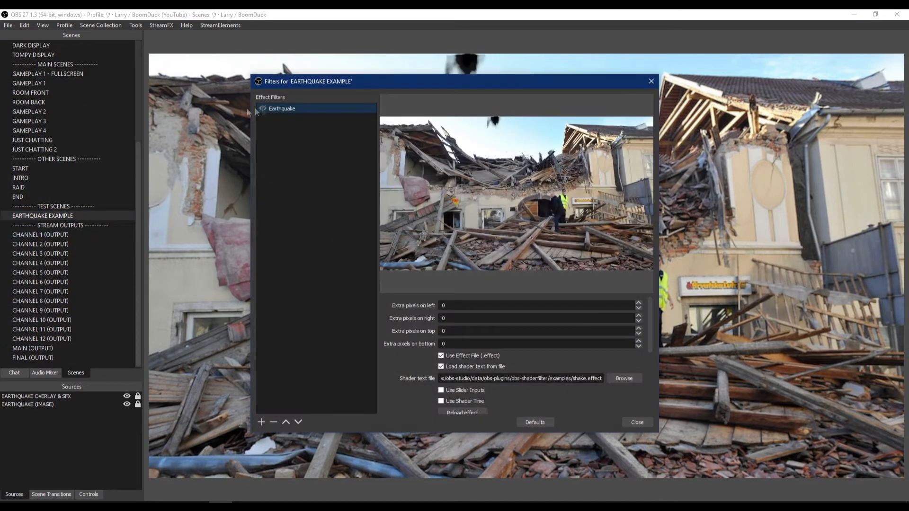
pyautogui.moveTo(396, 81); pyautogui.dragTo(908, 222)
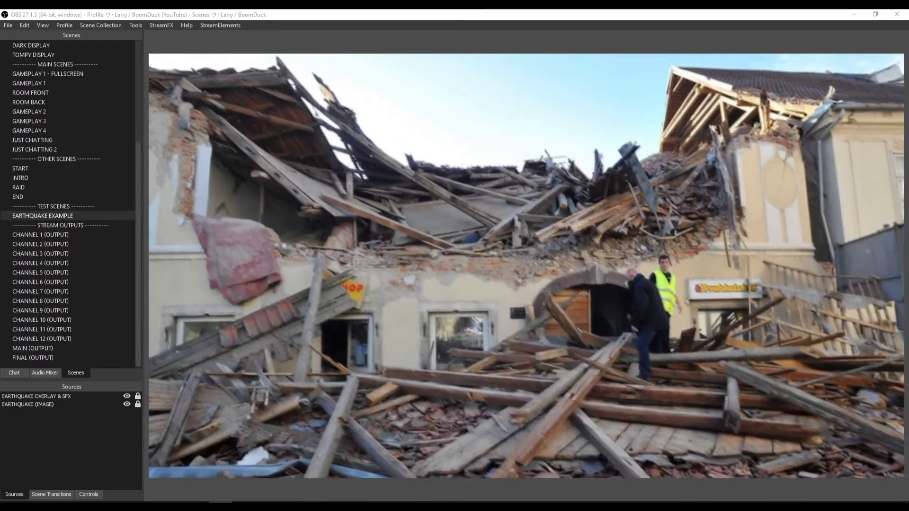
pyautogui.moveTo(908, 189); pyautogui.dragTo(368, 84)
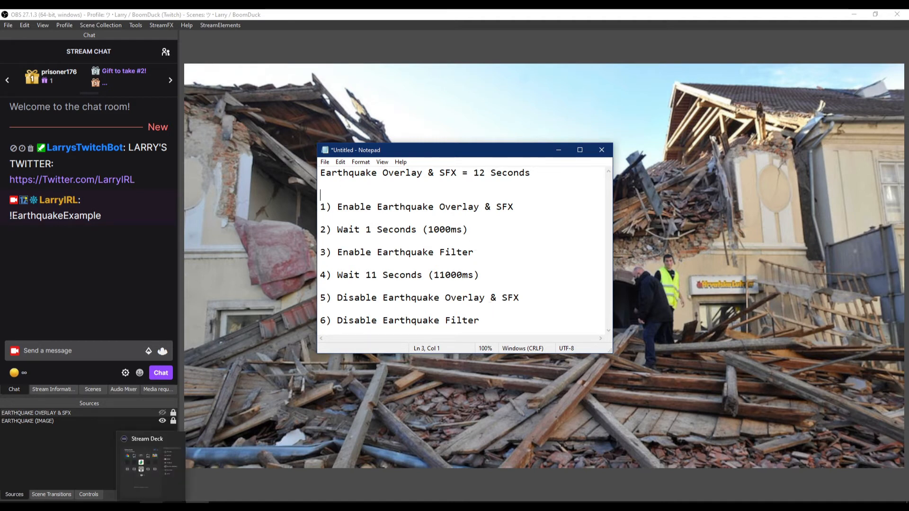
# - Open the Stream Deck app, expand its OBS Studio actions, and close it again
pyautogui.click(152, 507)
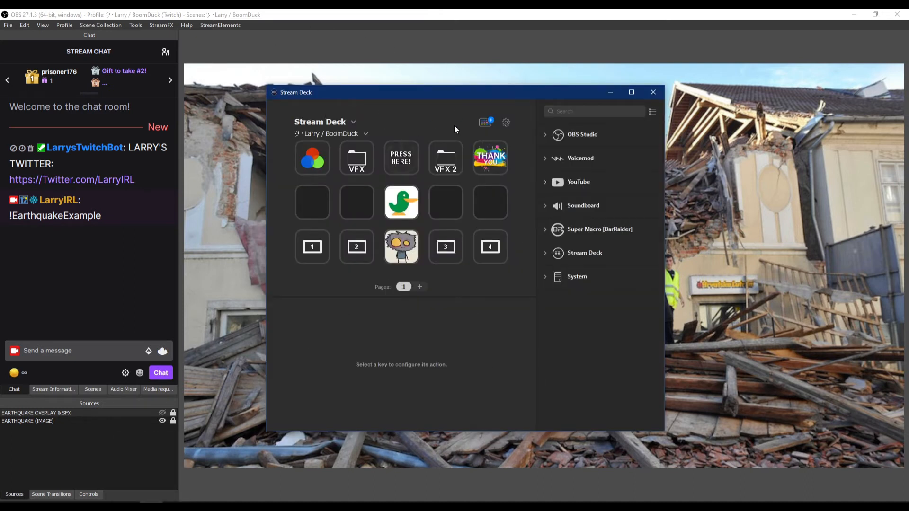
pyautogui.click(546, 136)
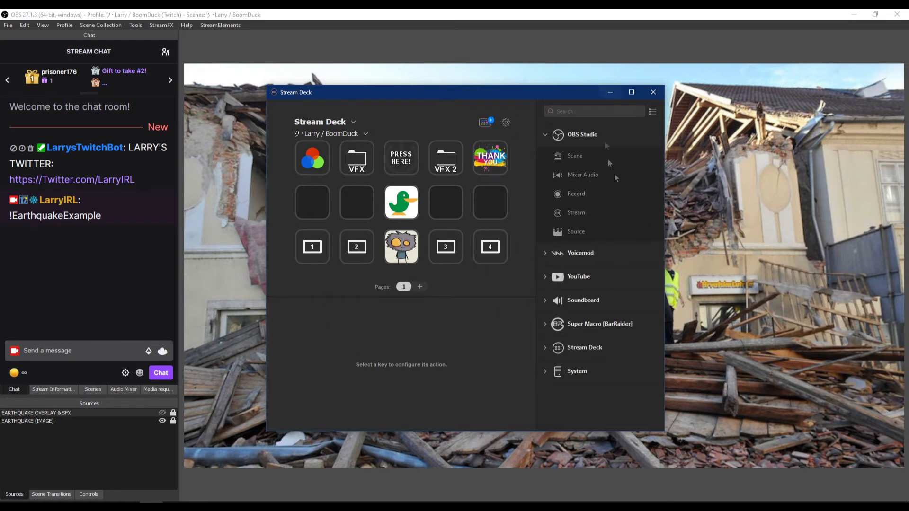
pyautogui.click(615, 96)
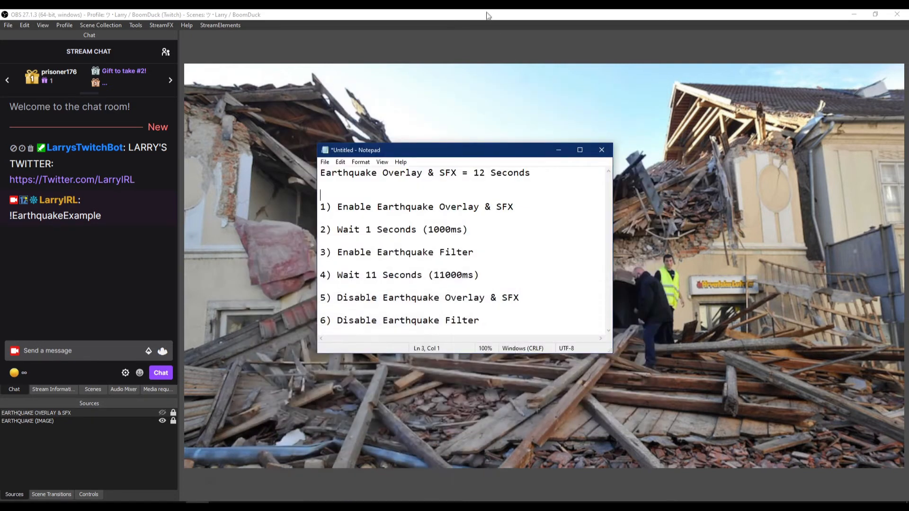
# - Open NOOBS CMDR and review the earthquake command plan written in Notepad
pyautogui.click(290, 469)
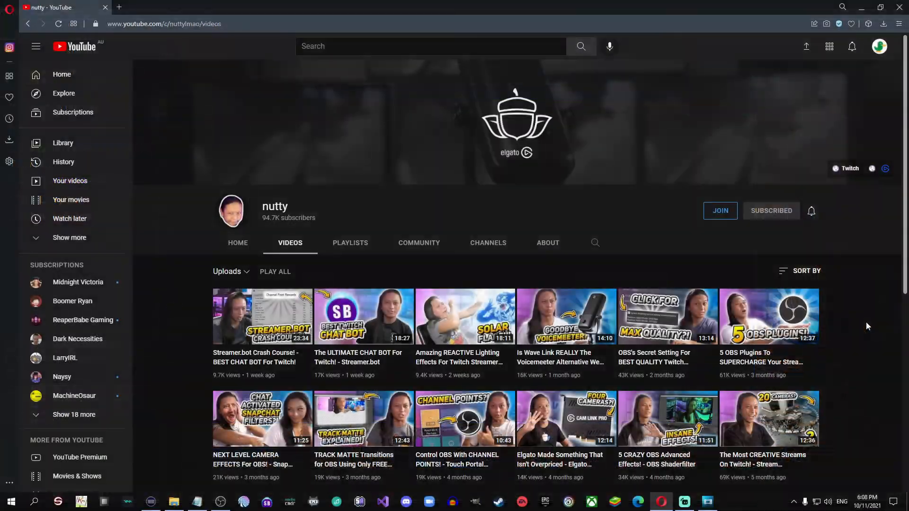
pyautogui.scroll(-5, 868, 326)
pyautogui.scroll(-10, 868, 327)
pyautogui.scroll(-10, 868, 327)
pyautogui.scroll(-3, 866, 323)
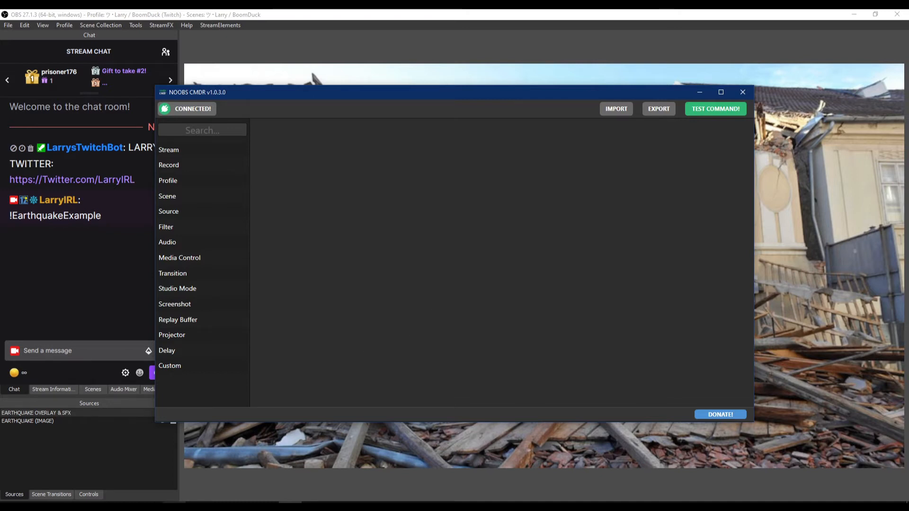
pyautogui.click(197, 505)
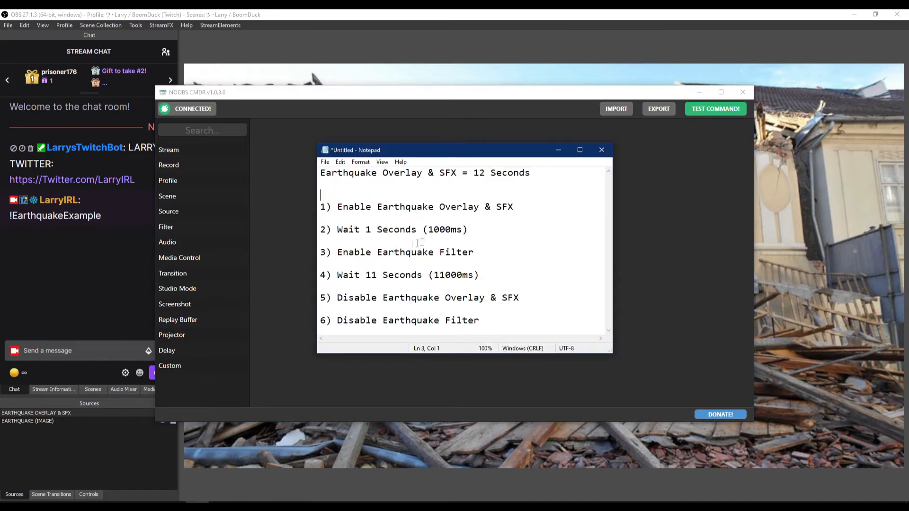
pyautogui.moveTo(338, 206); pyautogui.dragTo(545, 206)
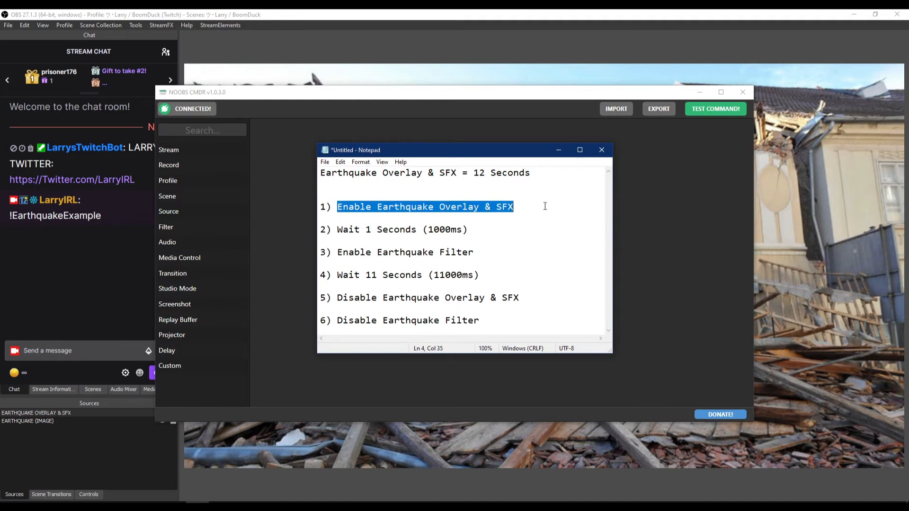
pyautogui.click(503, 219)
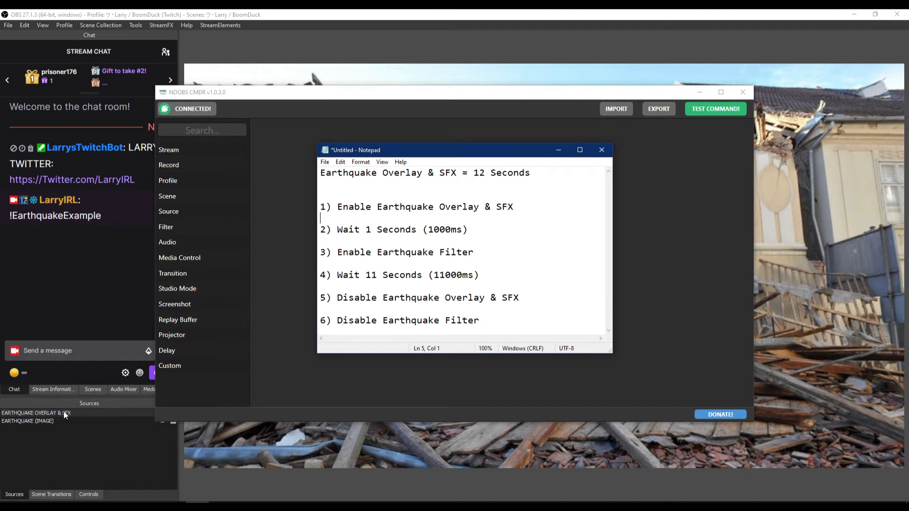
pyautogui.click(281, 205)
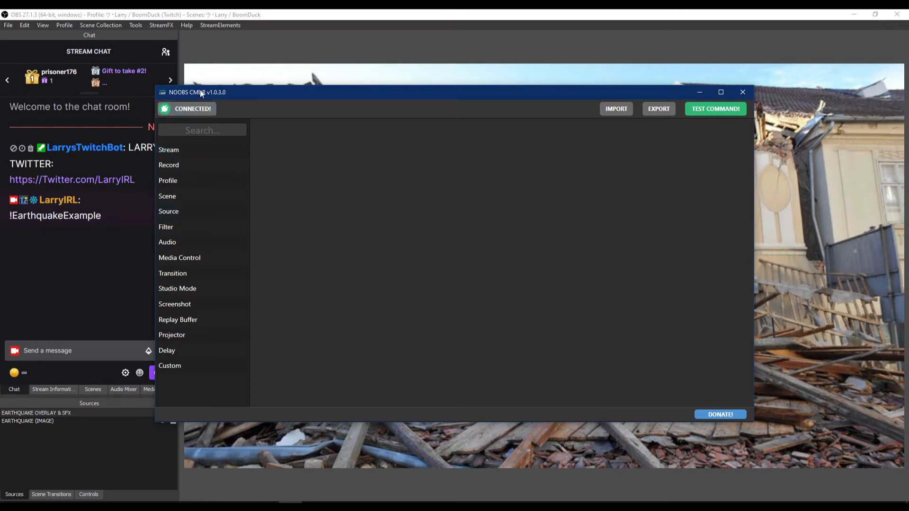
# - Add a Source action to the command and set it to Show Source
pyautogui.click(190, 214)
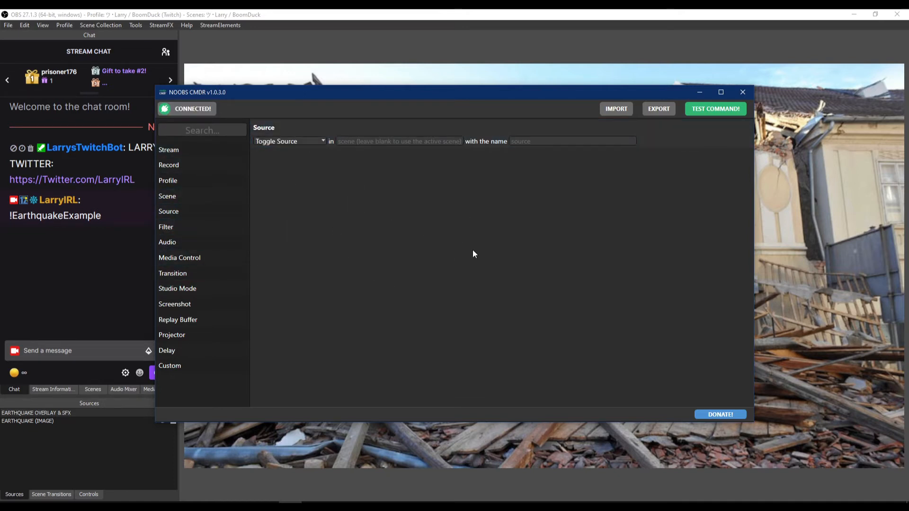
pyautogui.click(289, 141)
pyautogui.click(285, 161)
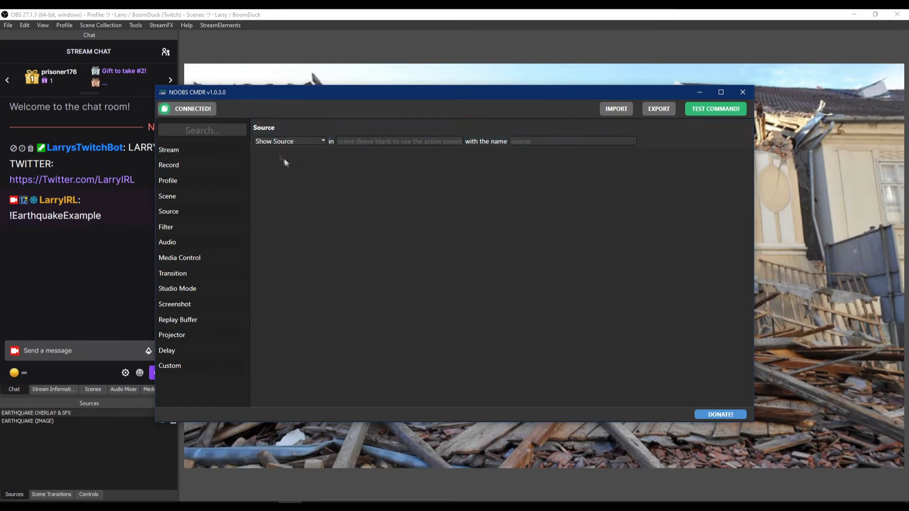
# - Set the Show Source action's scene to EARTHQUAKE EXAMPLE and its source to EARTHQUAKE OVERLAY & SFX
pyautogui.click(415, 141)
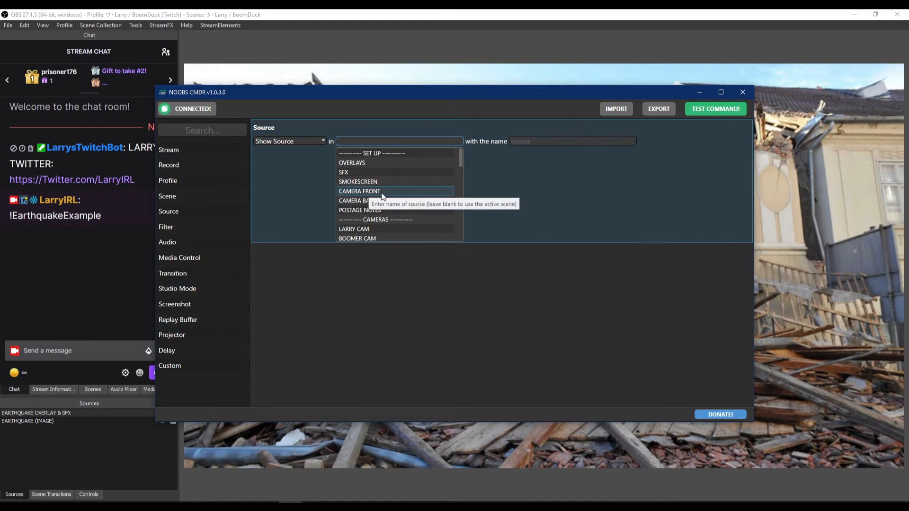
pyautogui.click(438, 262)
pyautogui.scroll(-3, 394, 208)
pyautogui.scroll(-4, 394, 207)
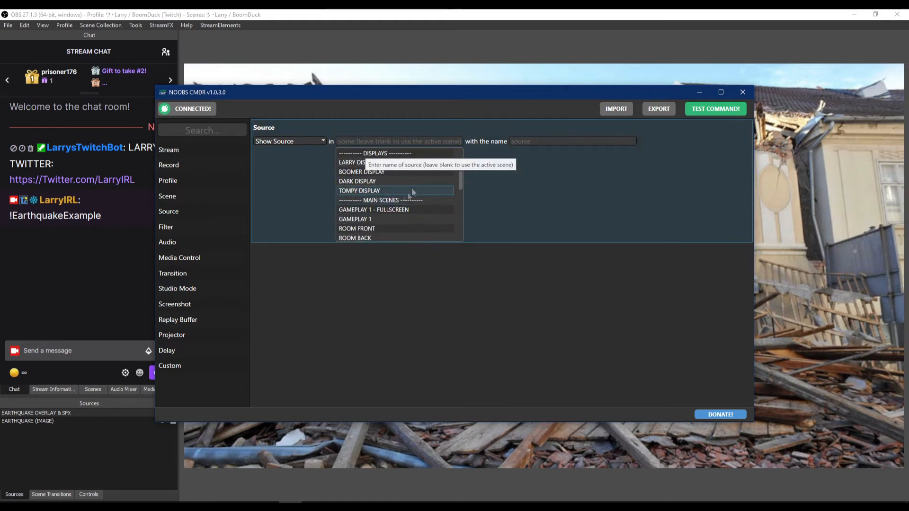
pyautogui.scroll(-2, 393, 209)
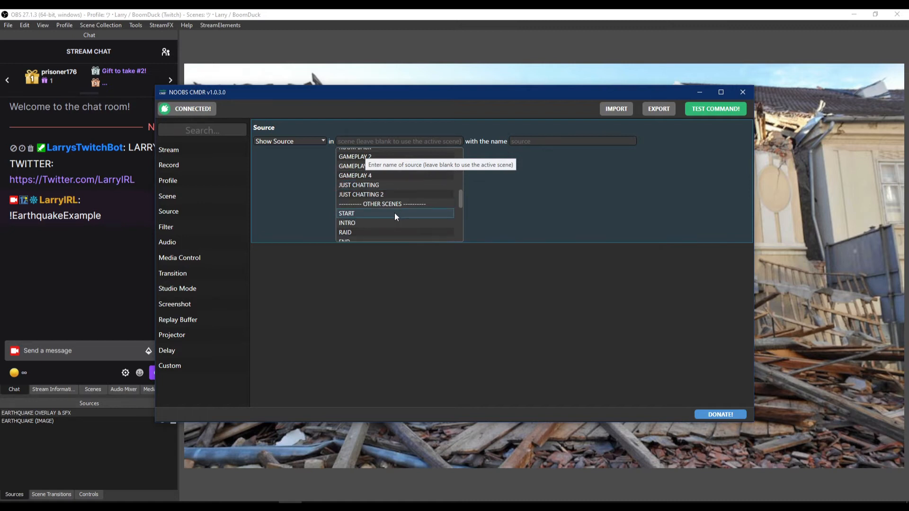
pyautogui.scroll(2, 394, 212)
pyautogui.scroll(-5, 392, 184)
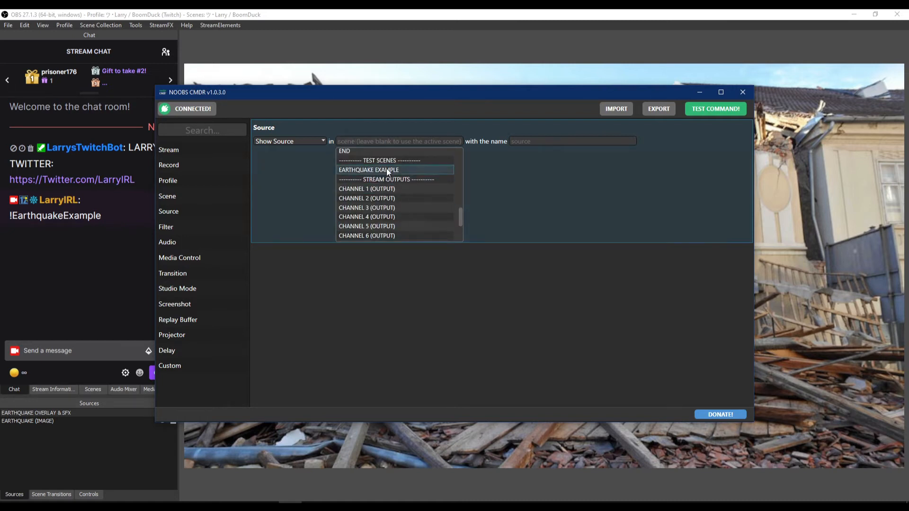
pyautogui.click(393, 169)
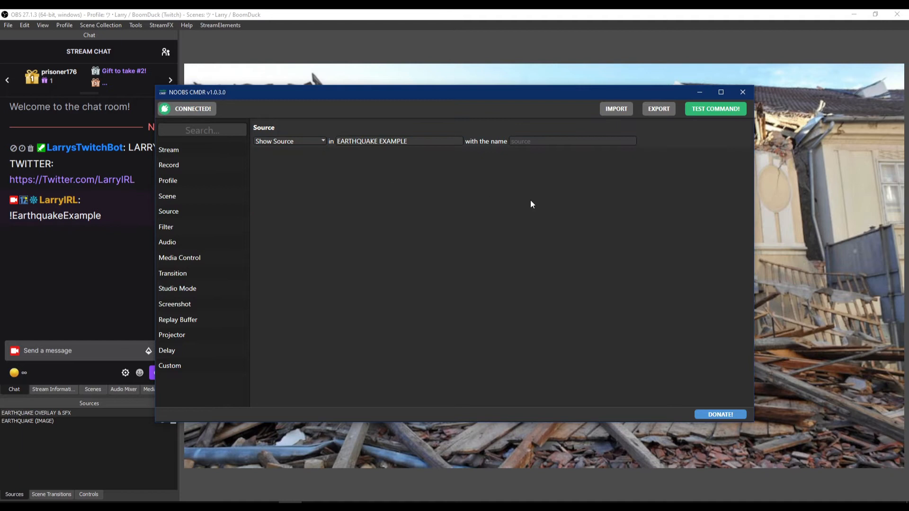
pyautogui.click(550, 142)
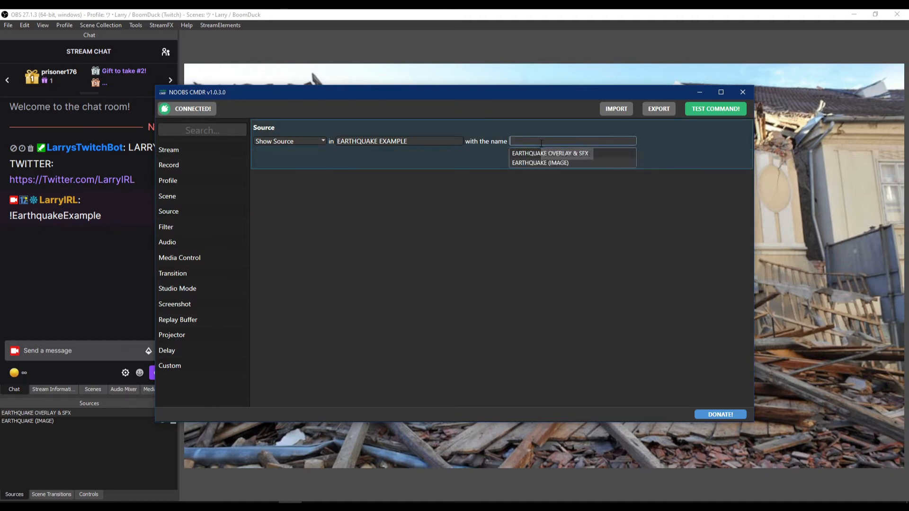
pyautogui.click(563, 153)
# - Add a Delay action of 1000 ms after the Show Source action
pyautogui.click(290, 507)
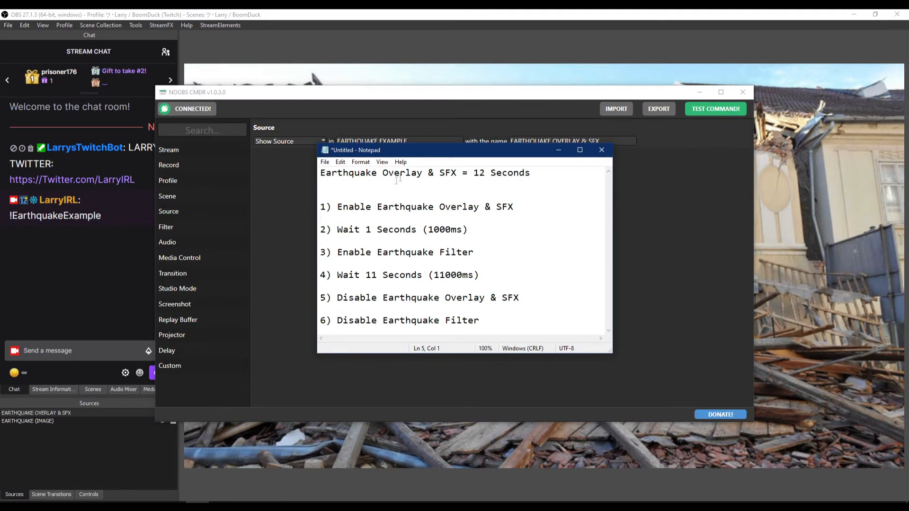
pyautogui.moveTo(397, 151); pyautogui.dragTo(396, 165)
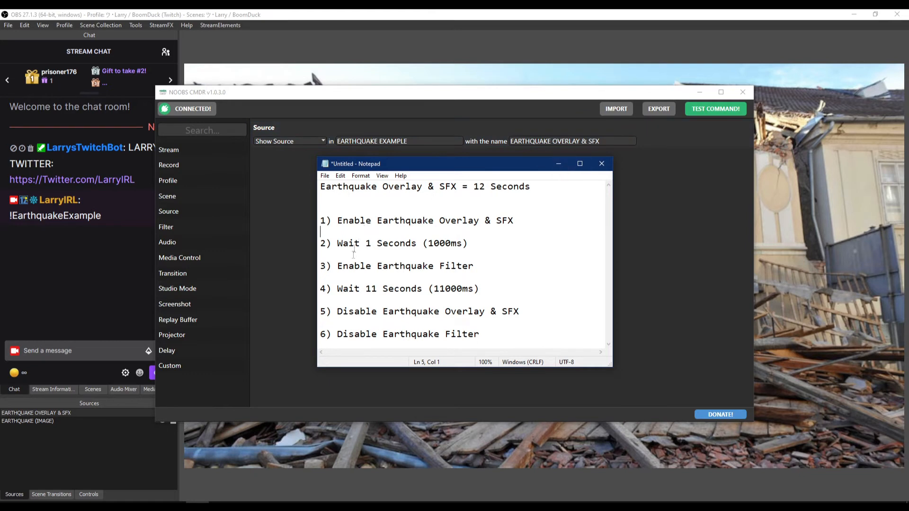
pyautogui.click(555, 167)
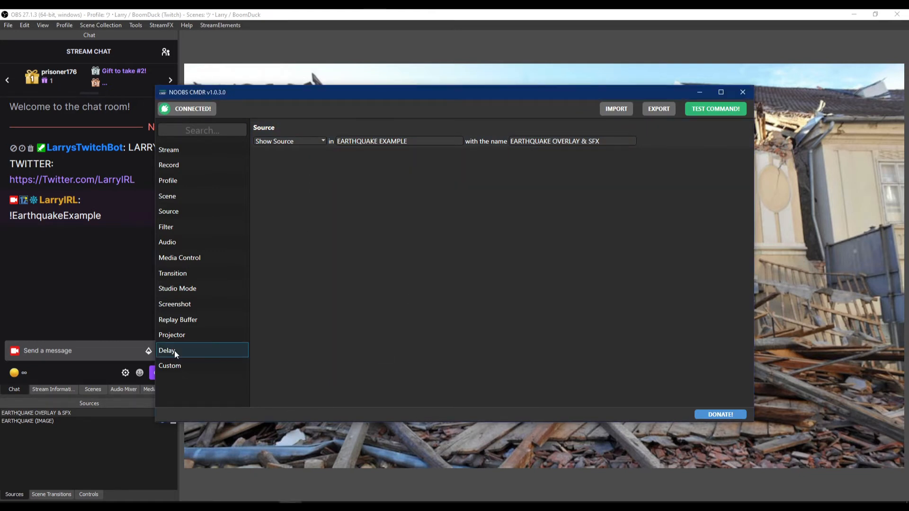
pyautogui.click(174, 351)
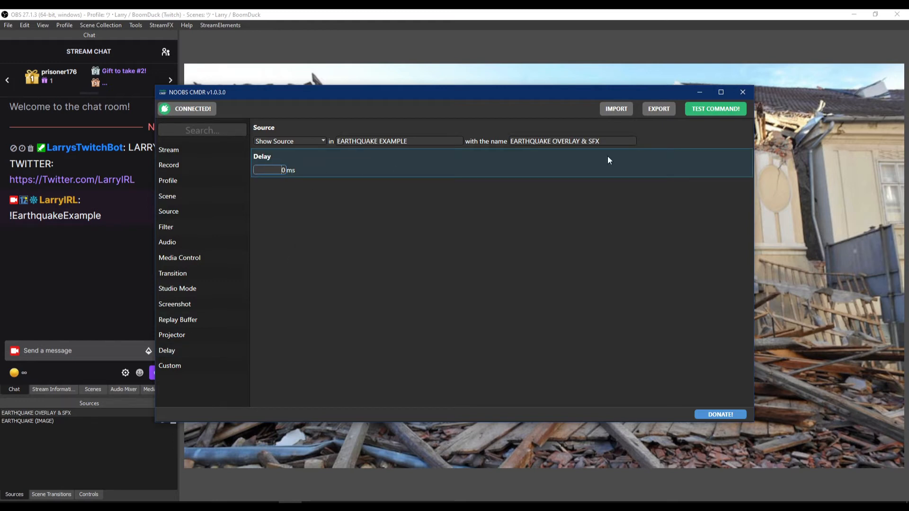
pyautogui.click(479, 235)
pyautogui.hotkey('alt', 'Tab')
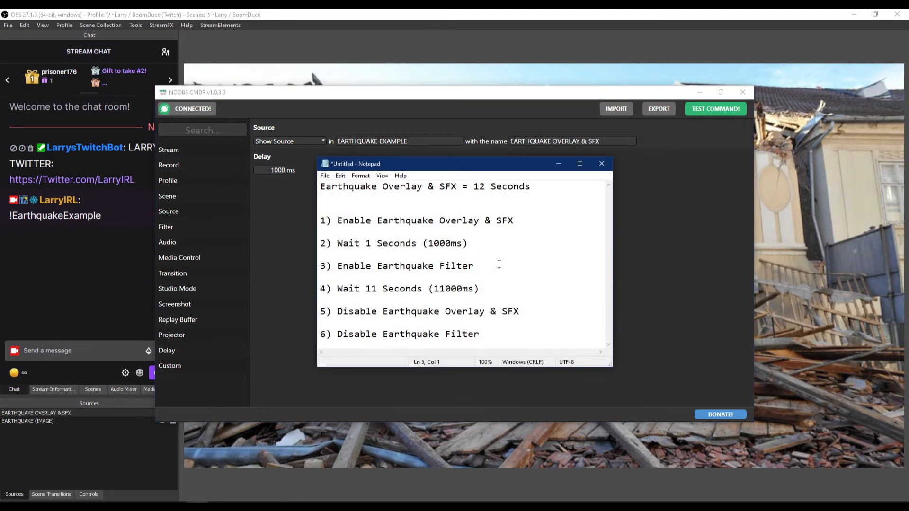
pyautogui.click(551, 164)
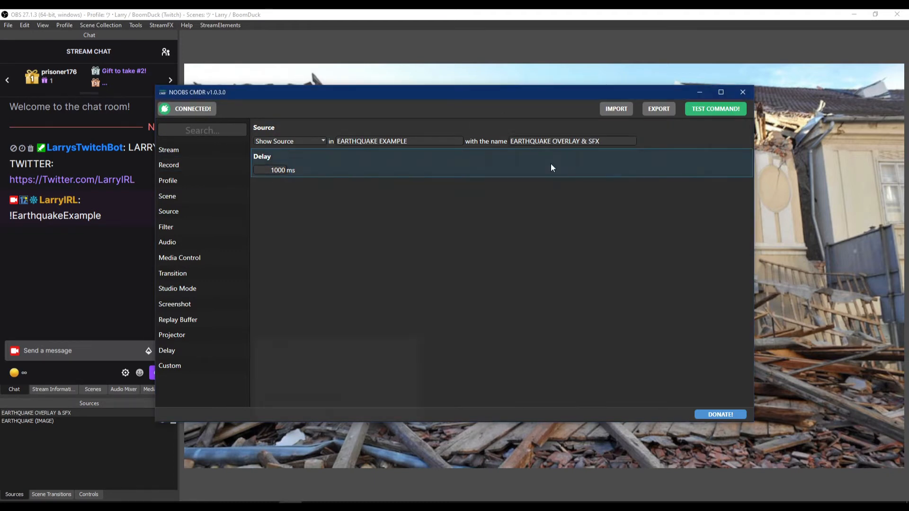
# - Add a Show Filter action for EARTHQUAKE EXAMPLE with the filter name Earthquake
pyautogui.click(181, 226)
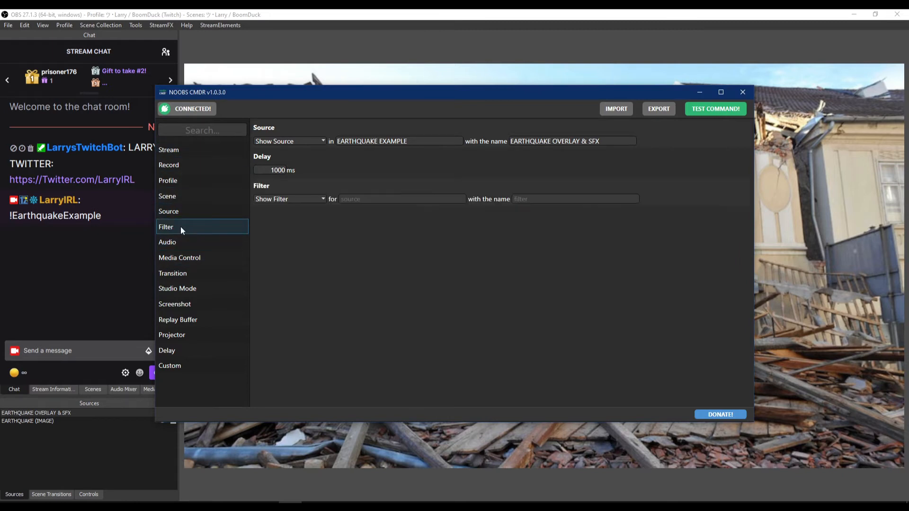
pyautogui.click(313, 202)
pyautogui.click(298, 208)
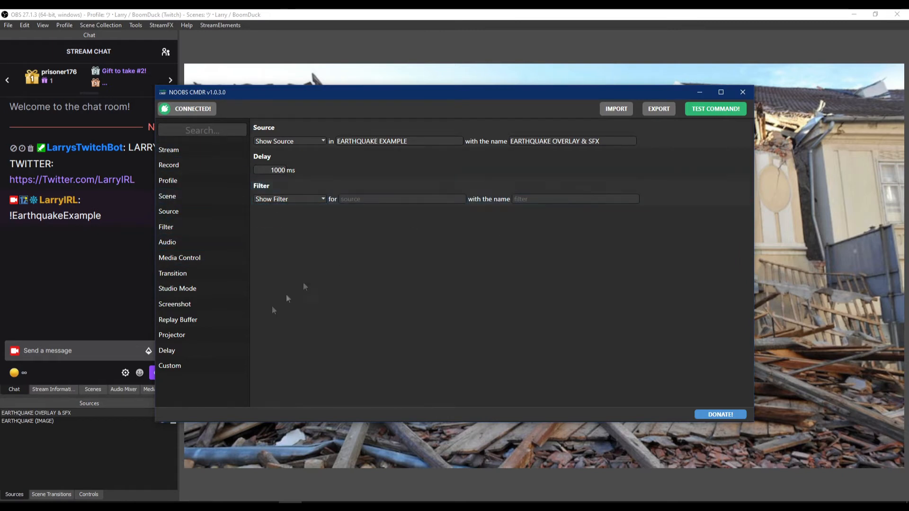
pyautogui.click(392, 198)
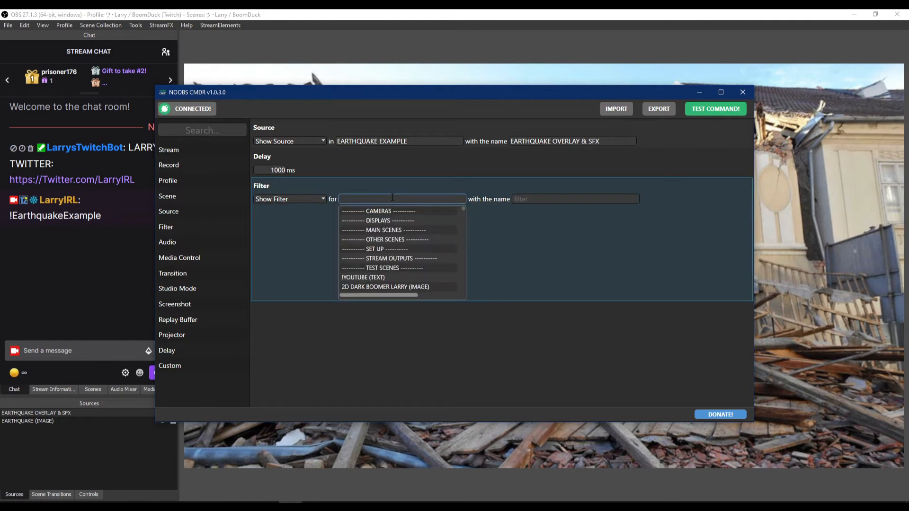
pyautogui.scroll(-5, 390, 275)
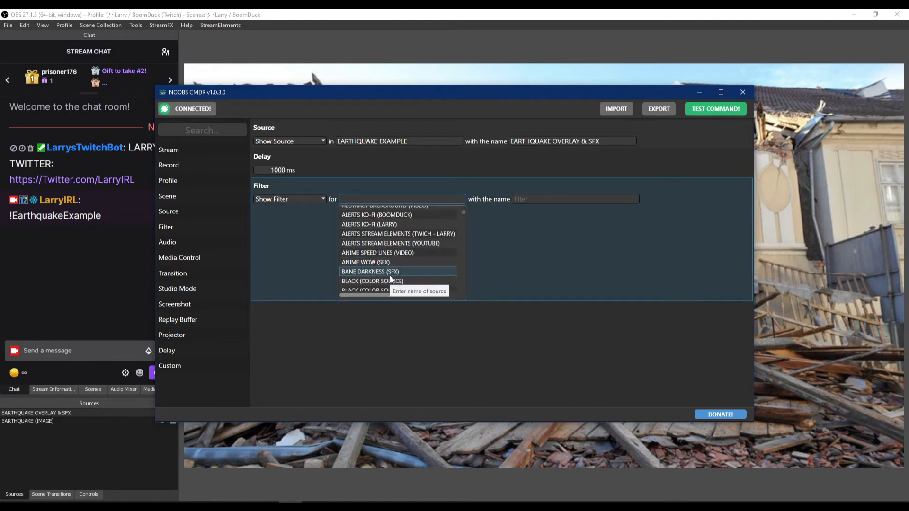
pyautogui.scroll(-6, 392, 255)
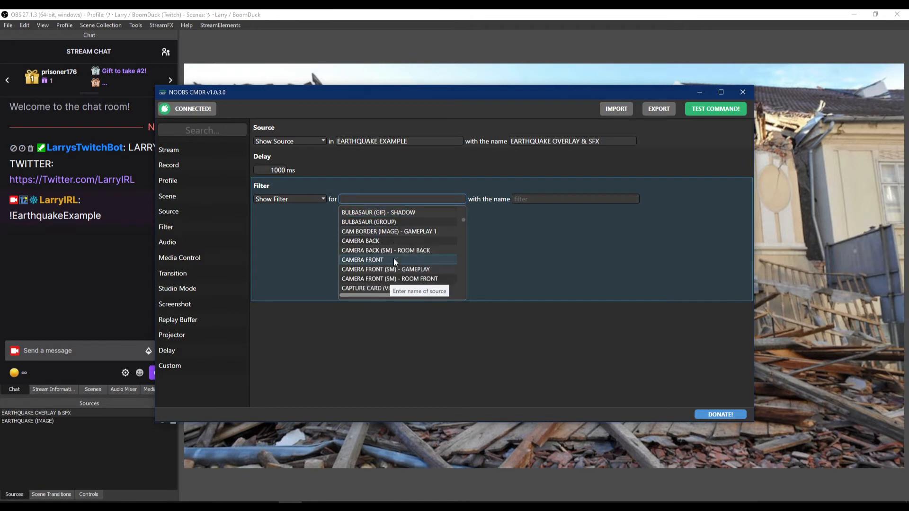
pyautogui.click(394, 258)
pyautogui.click(529, 211)
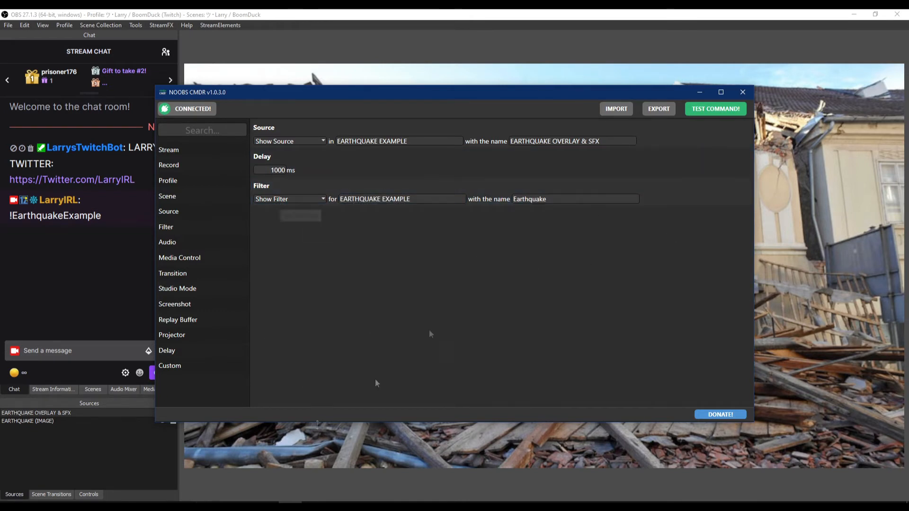
pyautogui.click(197, 506)
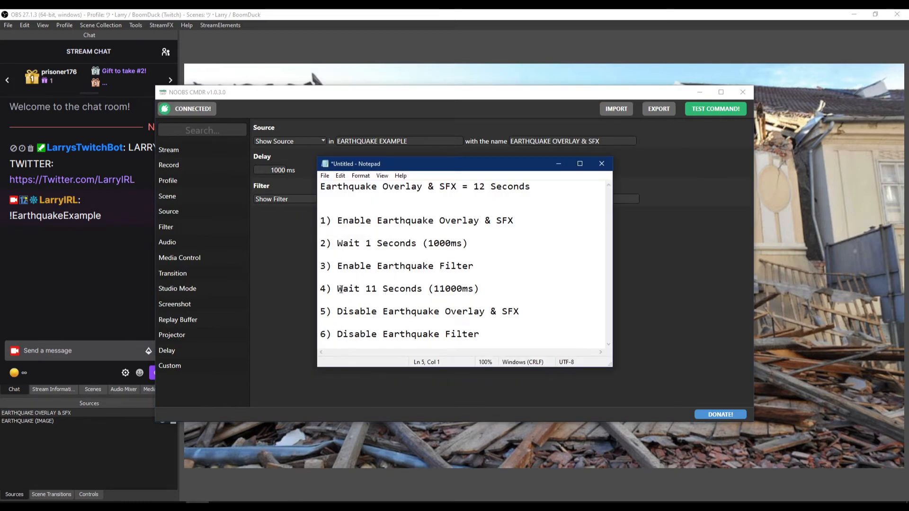
pyautogui.click(668, 292)
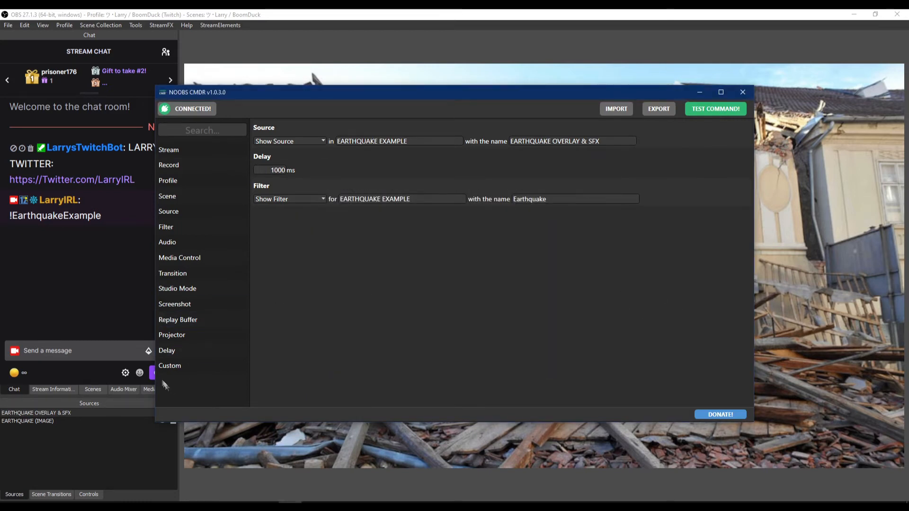
# - Add a Delay action of 11000 ms after the Show Filter action
pyautogui.click(170, 353)
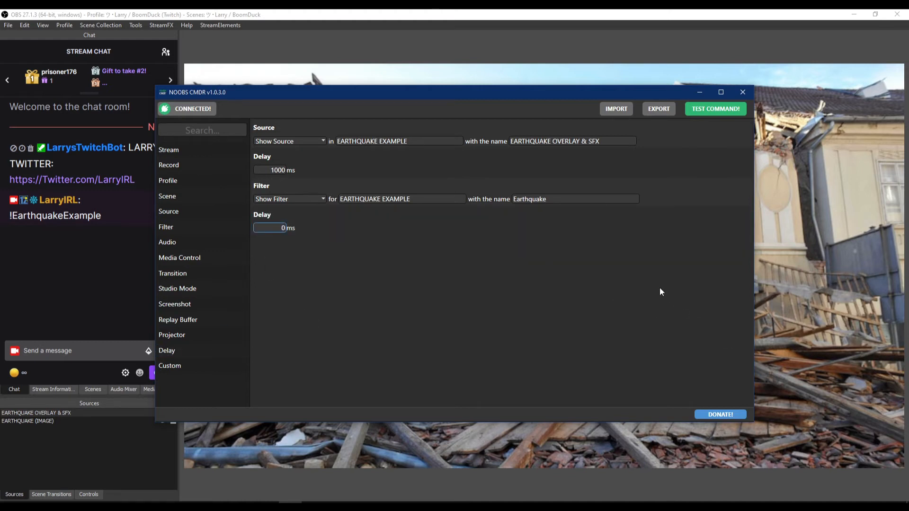
pyautogui.write('1')
pyautogui.write('1000')
# - Review the remaining disable steps in the Notepad plan of the earthquake sequence
pyautogui.click(199, 501)
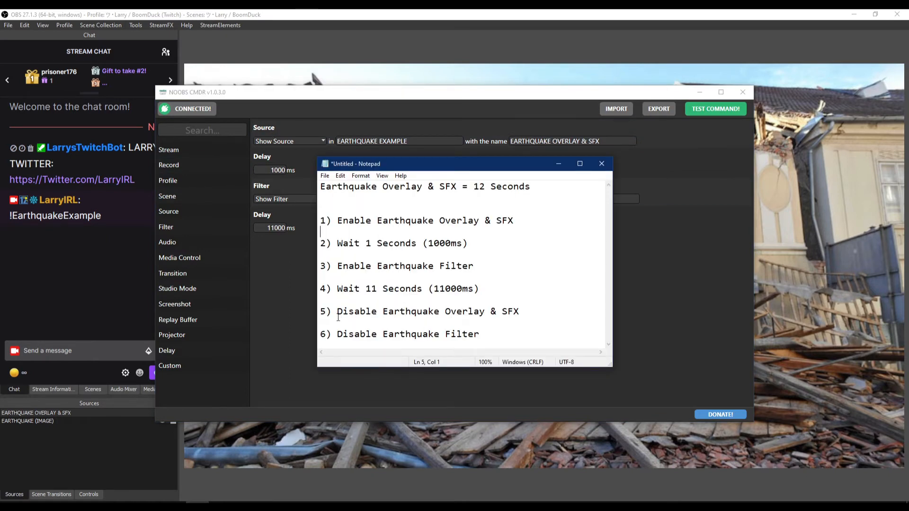
pyautogui.moveTo(337, 315); pyautogui.dragTo(553, 312)
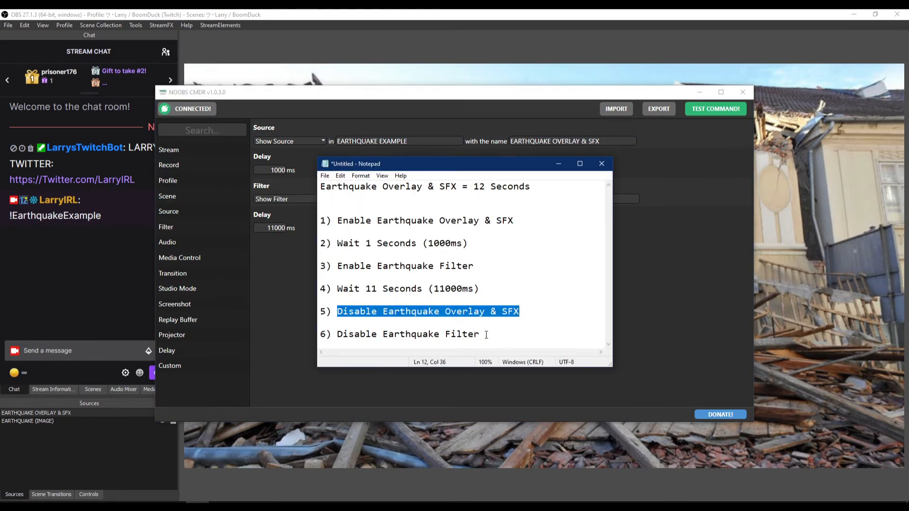
pyautogui.moveTo(487, 335); pyautogui.dragTo(286, 340)
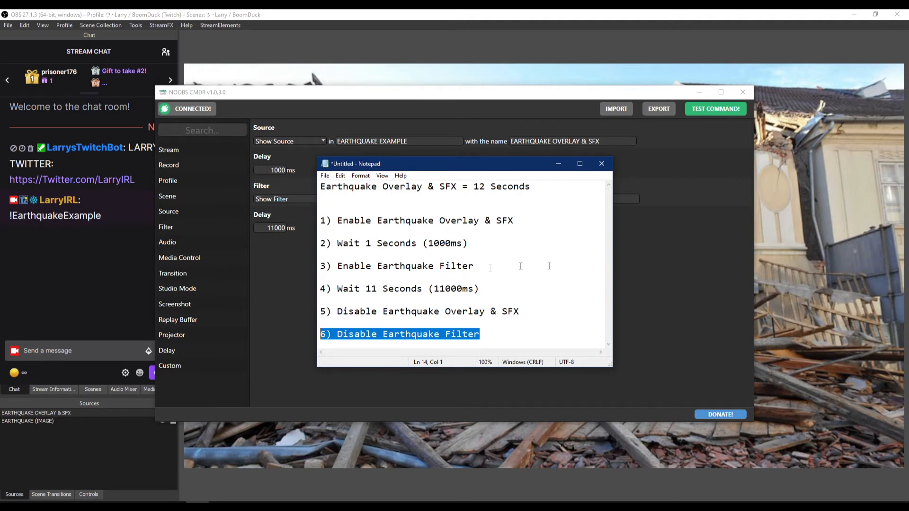
pyautogui.click(554, 311)
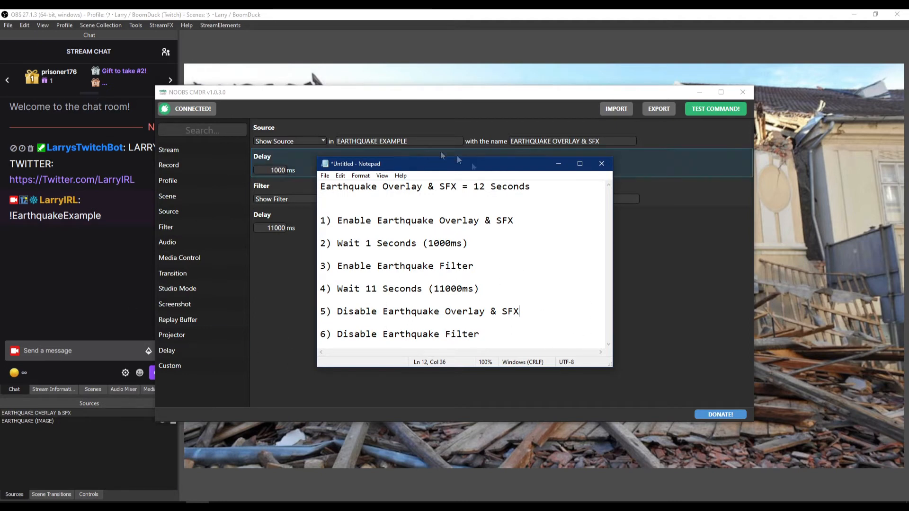
pyautogui.click(558, 166)
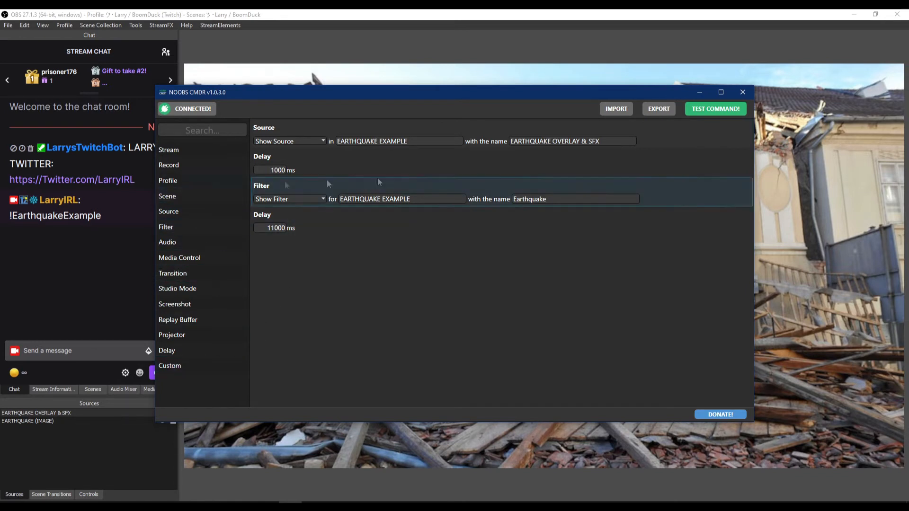
# - Add a Hide Source action for EARTHQUAKE OVERLAY & SFX in the EARTHQUAKE EXAMPLE scene
pyautogui.click(180, 209)
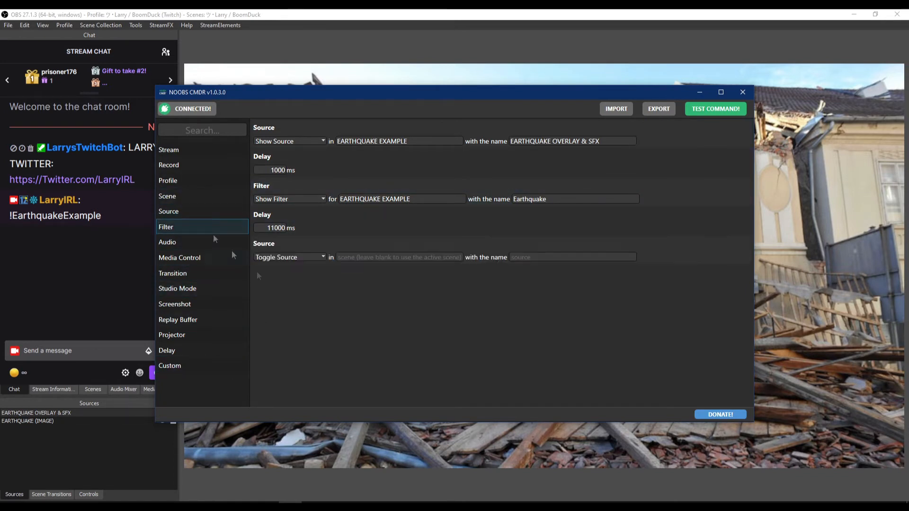
pyautogui.click(298, 258)
pyautogui.click(286, 287)
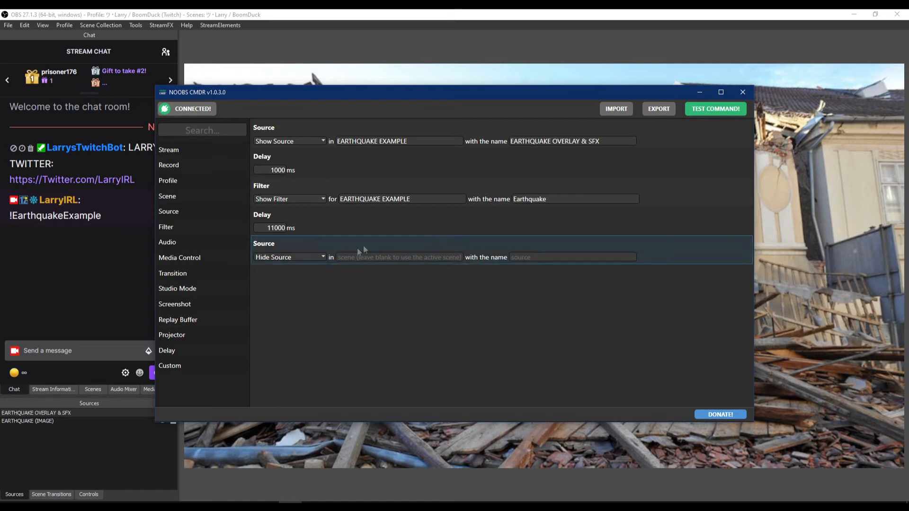
pyautogui.click(370, 258)
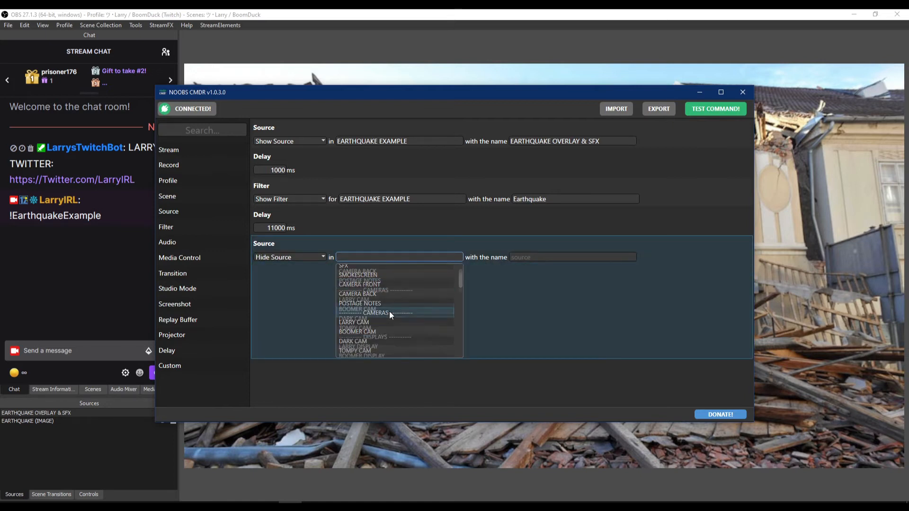
pyautogui.scroll(-5, 389, 311)
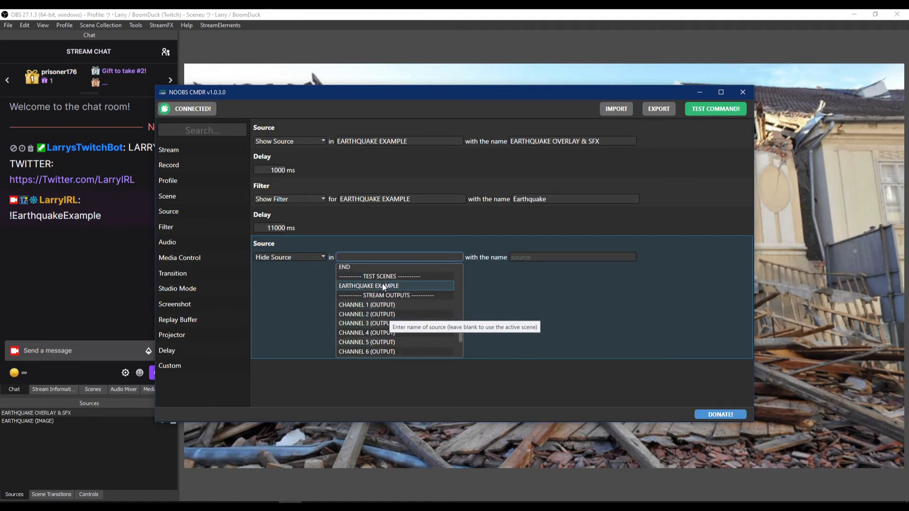
pyautogui.click(382, 283)
pyautogui.click(554, 259)
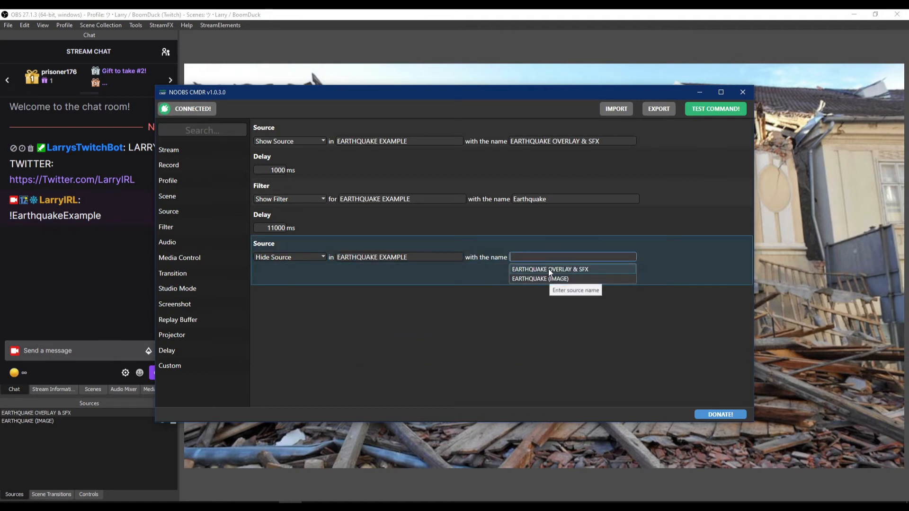
pyautogui.click(548, 269)
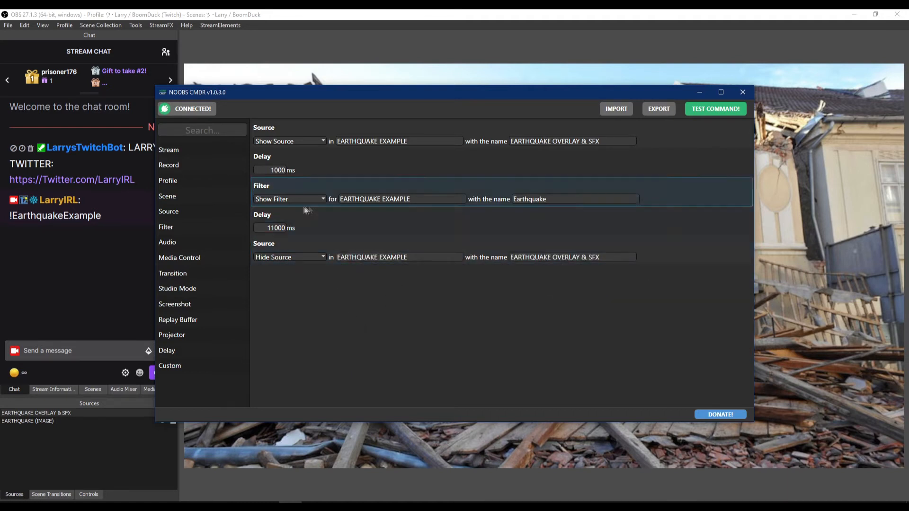
# - Add a Hide Filter action for EARTHQUAKE EXAMPLE with the filter name Earthquake
pyautogui.click(174, 229)
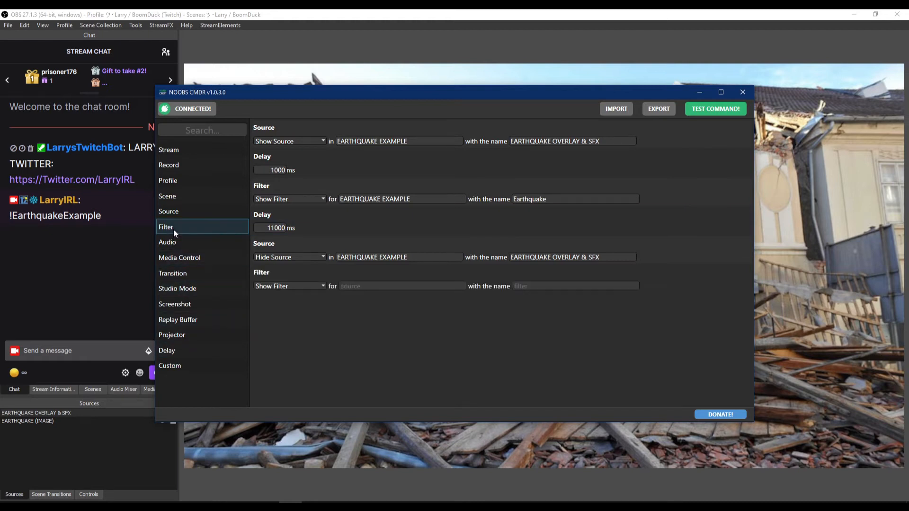
pyautogui.click(283, 286)
pyautogui.click(283, 305)
pyautogui.click(379, 286)
pyautogui.scroll(-10, 401, 354)
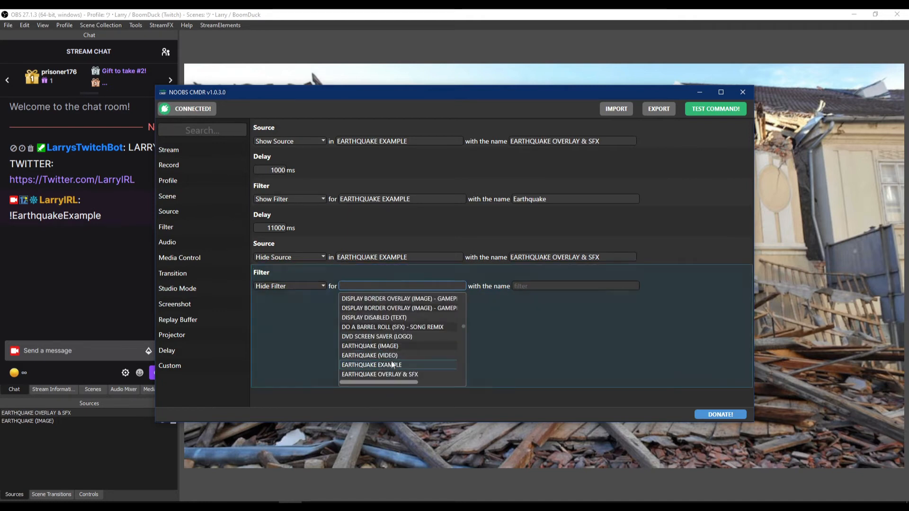
pyautogui.scroll(-1, 410, 344)
pyautogui.click(407, 342)
pyautogui.click(568, 286)
pyautogui.click(557, 297)
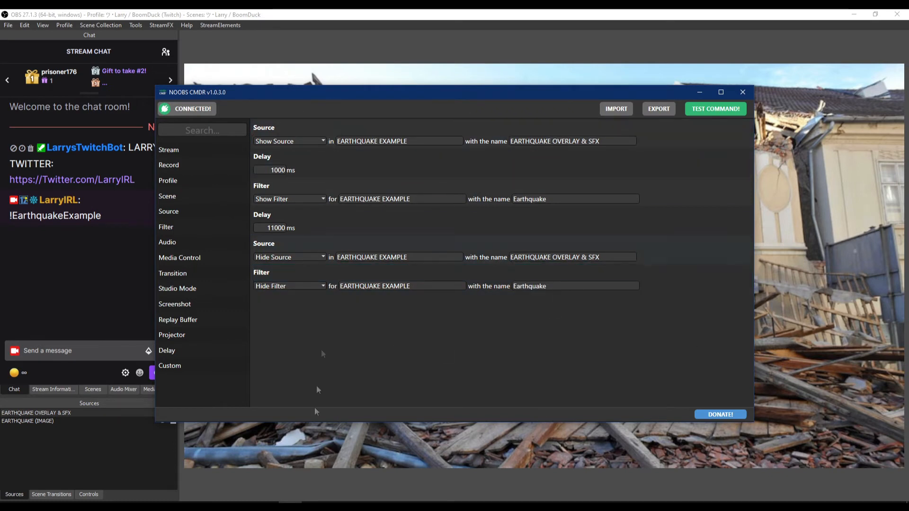
# - Test the full command sequence in OBS
pyautogui.hotkey('alt', 'Tab')
pyautogui.moveTo(457, 171); pyautogui.dragTo(543, 121)
pyautogui.click(539, 118)
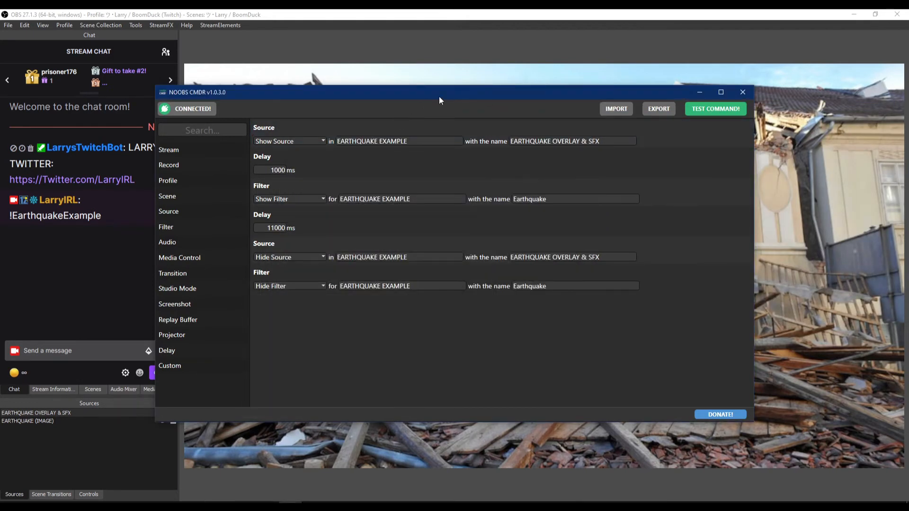
pyautogui.click(715, 112)
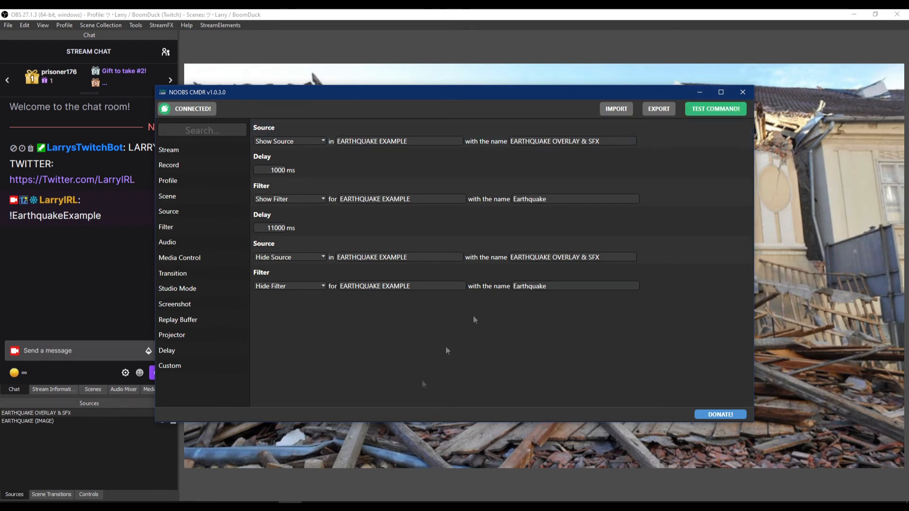
pyautogui.click(743, 92)
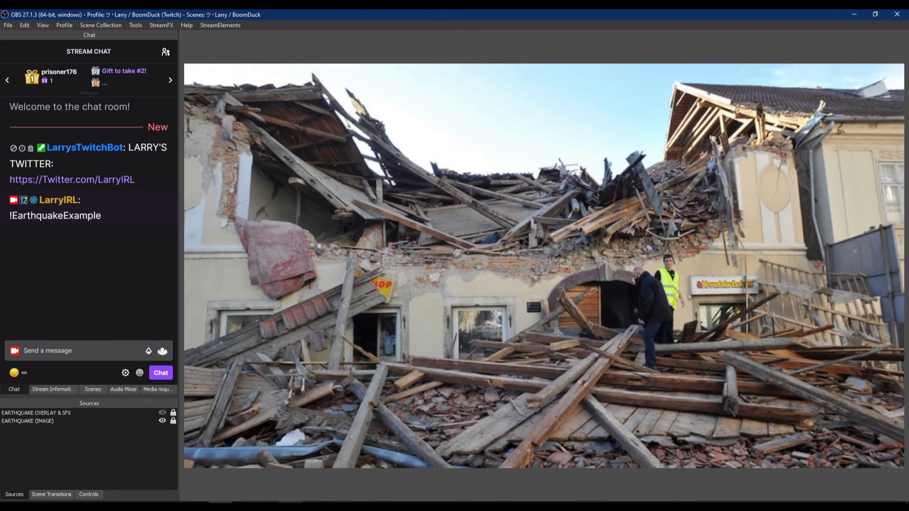
# - Export the command as a batch script named Example Earthquake in the ----- STREAMING ----- folder
pyautogui.hotkey('alt', 'Tab')
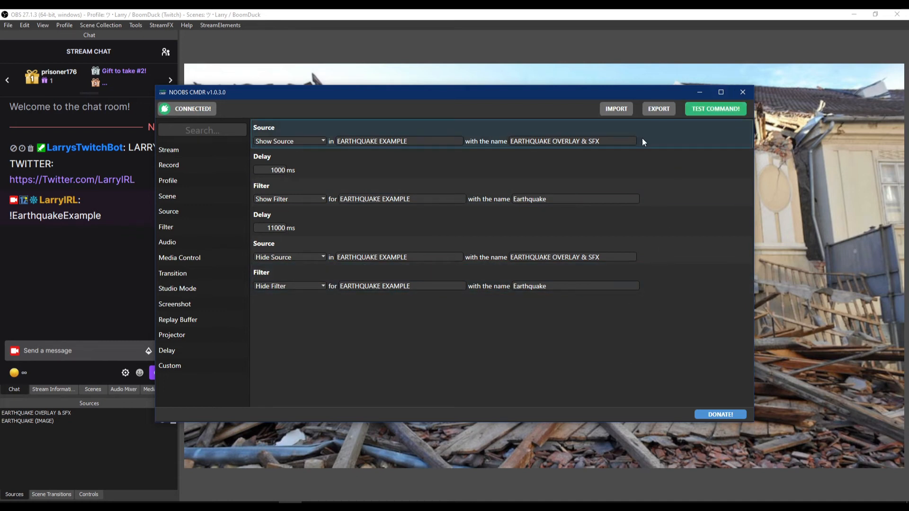
pyautogui.click(662, 114)
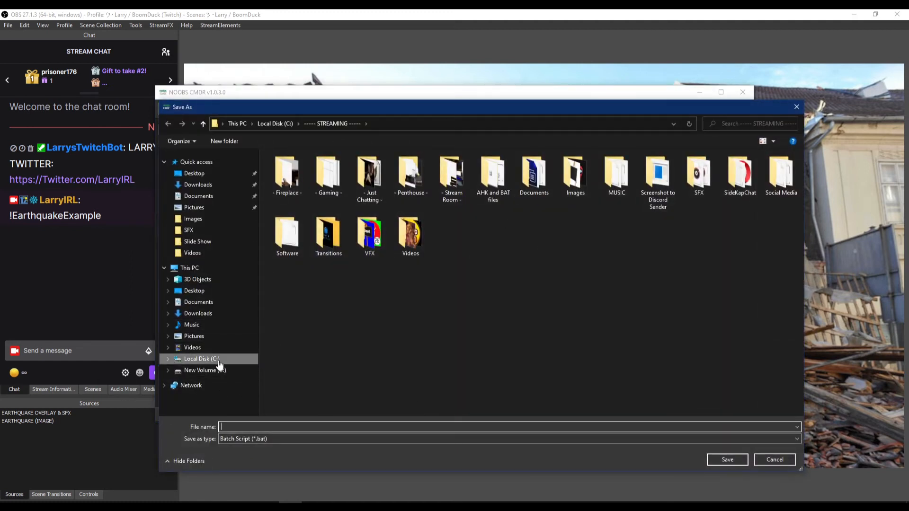
pyautogui.click(219, 364)
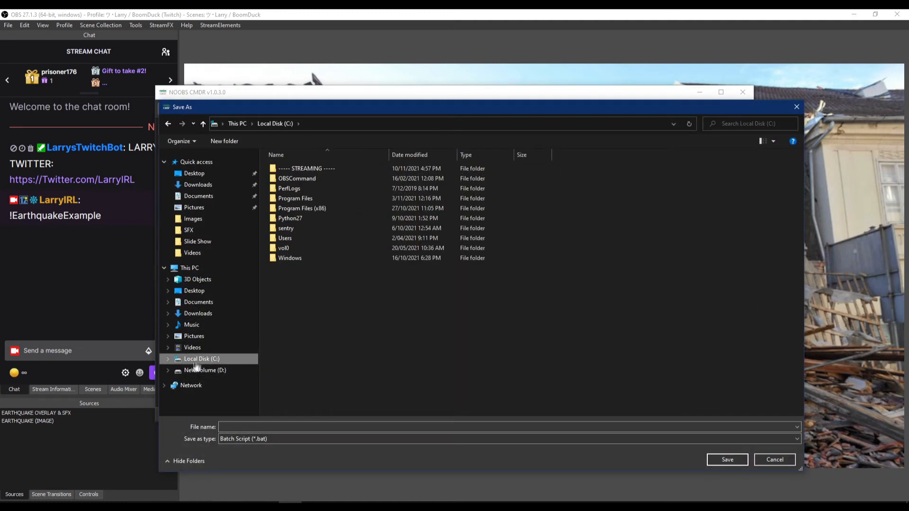
pyautogui.doubleClick(303, 168)
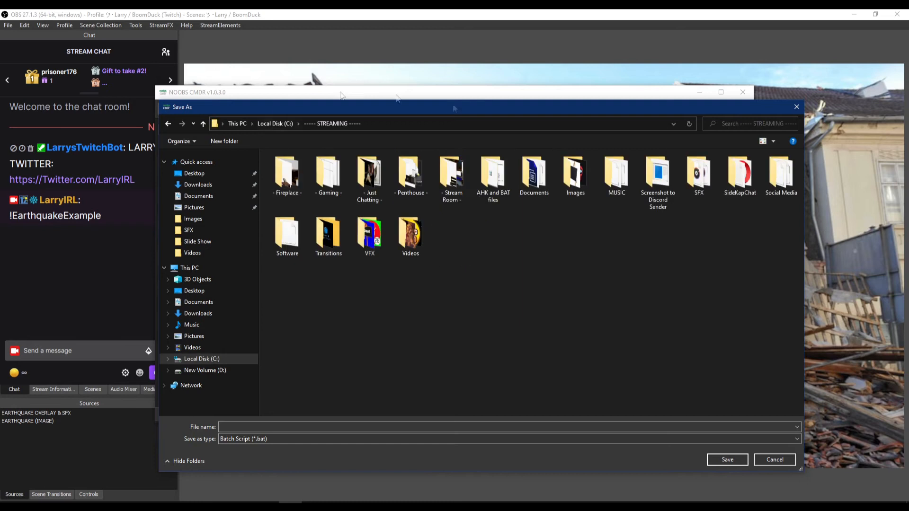
pyautogui.click(236, 426)
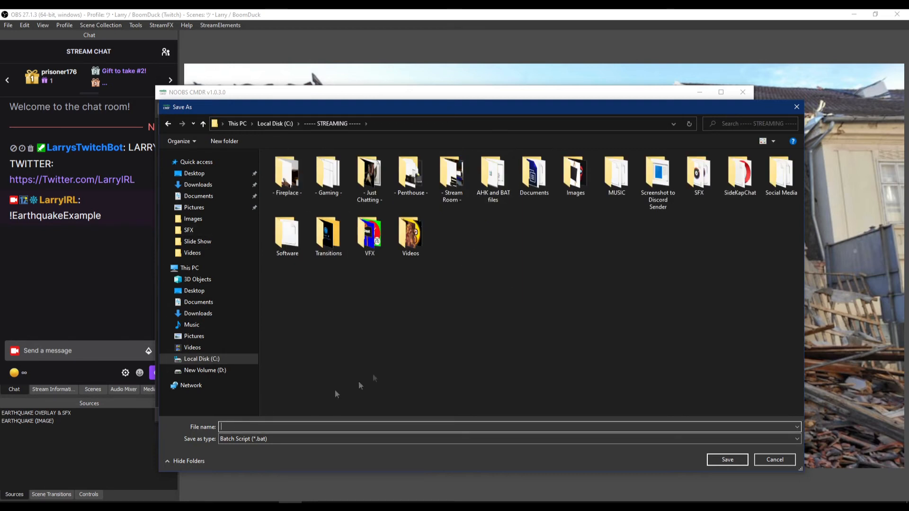
pyautogui.write('Example Earthquake')
pyautogui.press('Return')
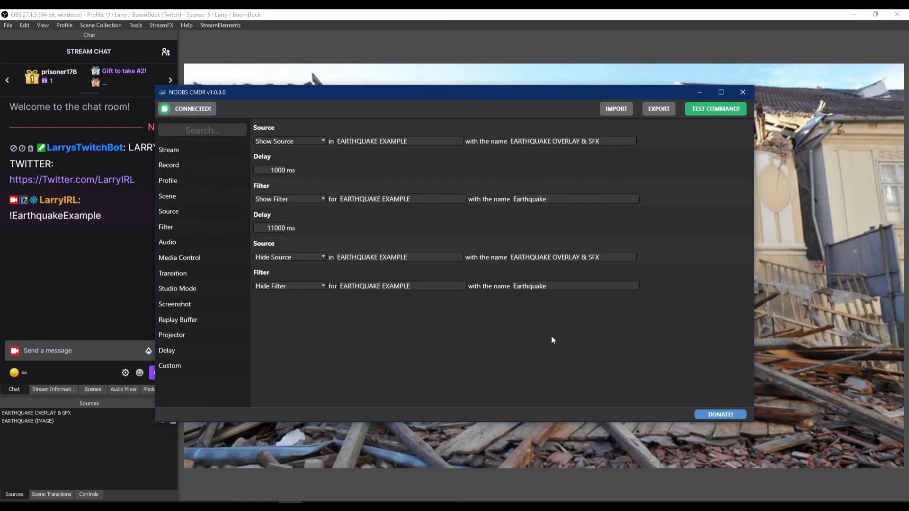
# - Switch to Stream Deck and place a System Open action on an empty key
pyautogui.click(742, 93)
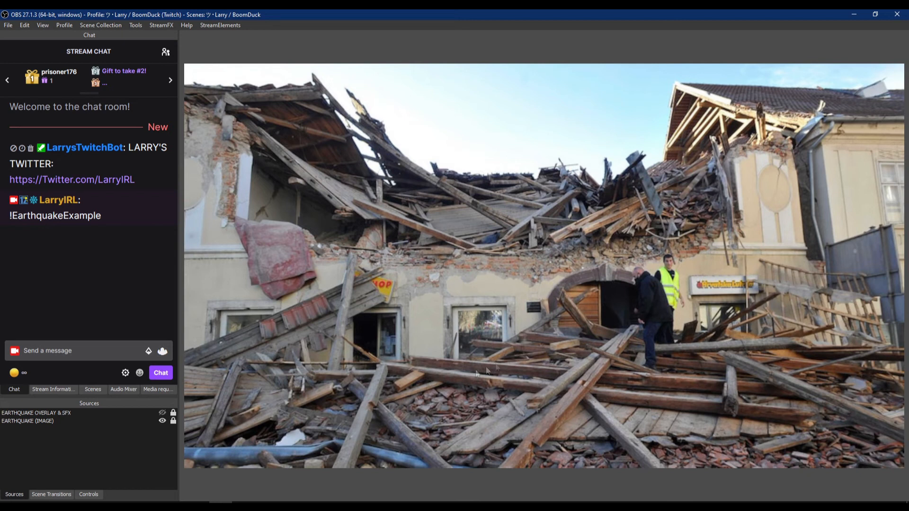
pyautogui.click(156, 505)
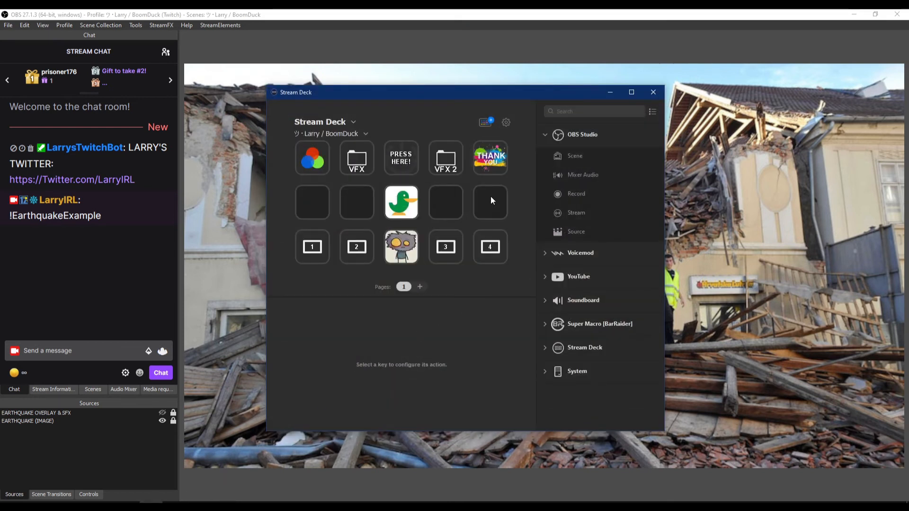
pyautogui.click(490, 200)
pyautogui.click(546, 136)
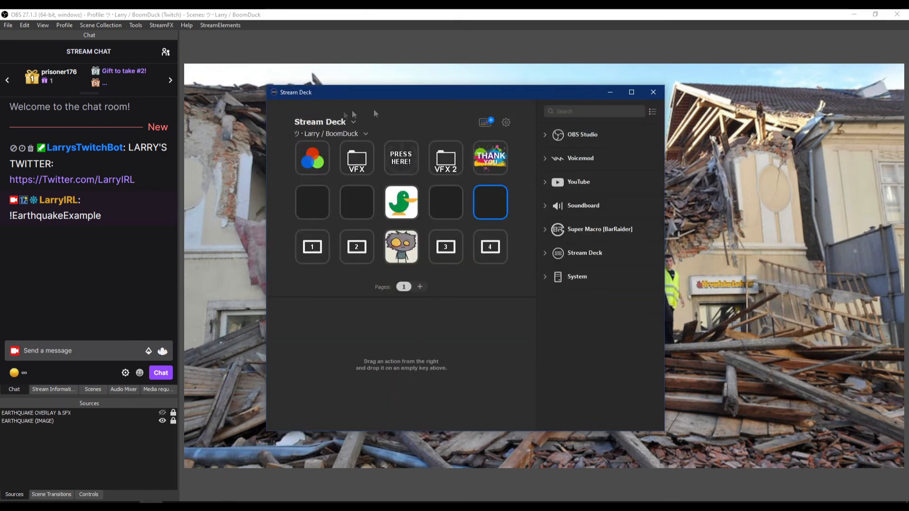
pyautogui.click(538, 279)
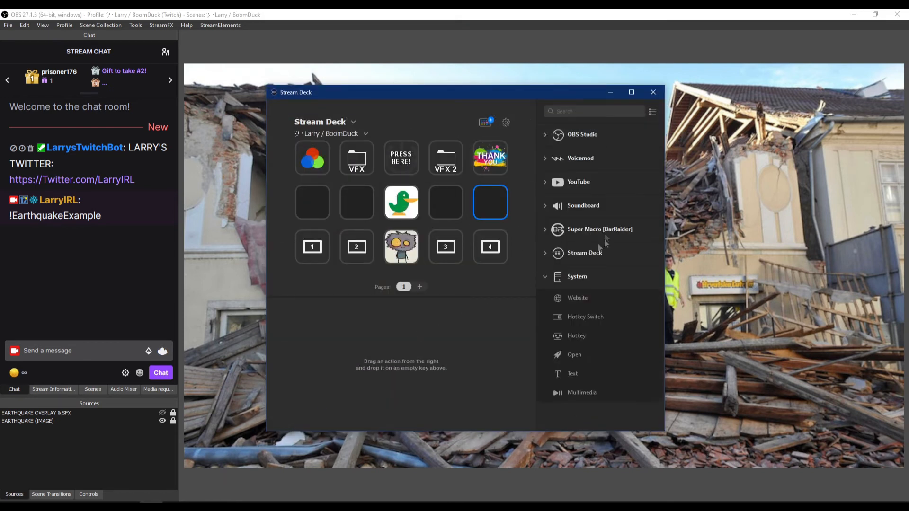
pyautogui.click(545, 279)
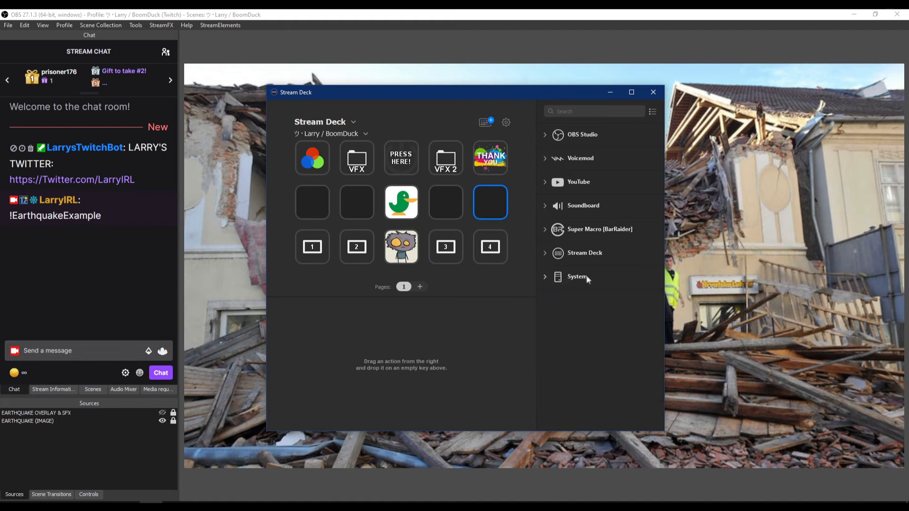
pyautogui.click(548, 275)
pyautogui.moveTo(581, 355); pyautogui.dragTo(493, 202)
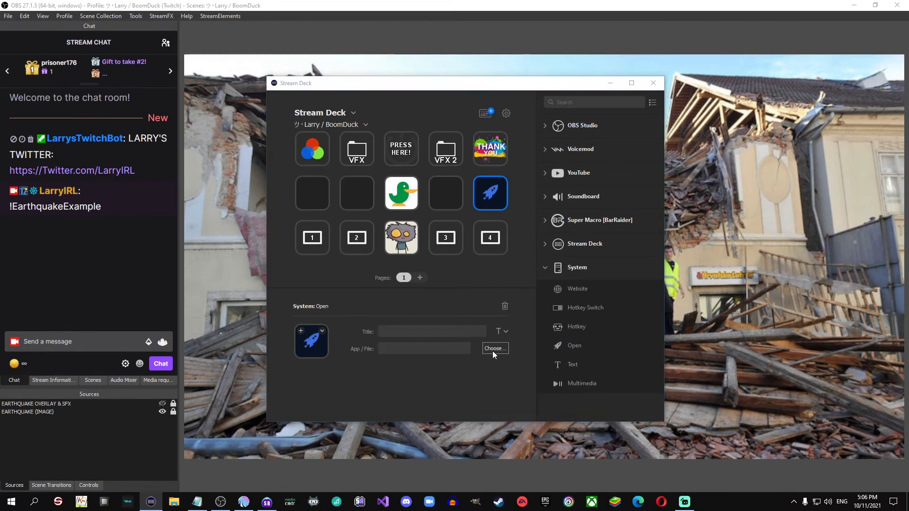
# - Set the Open action's file to Example Earthquake.bat from the ----- STREAMING ----- folder
pyautogui.click(495, 358)
pyautogui.click(314, 351)
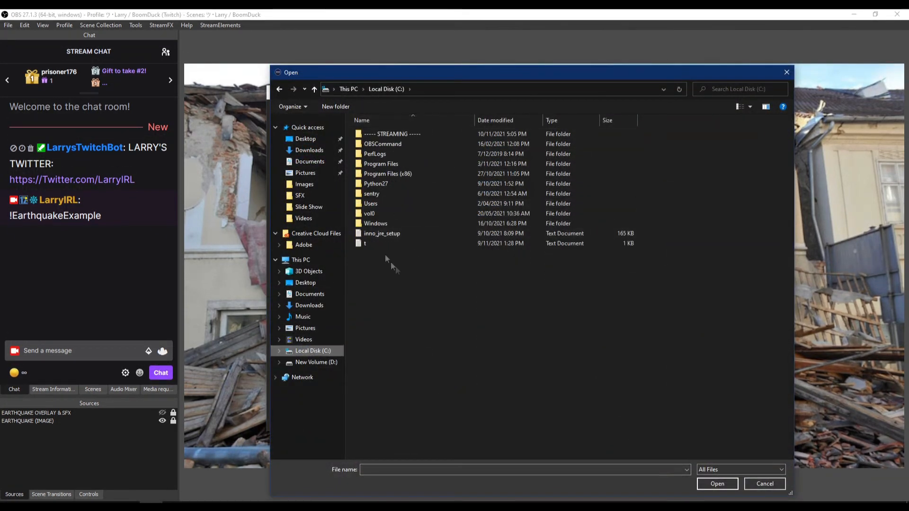
pyautogui.doubleClick(393, 134)
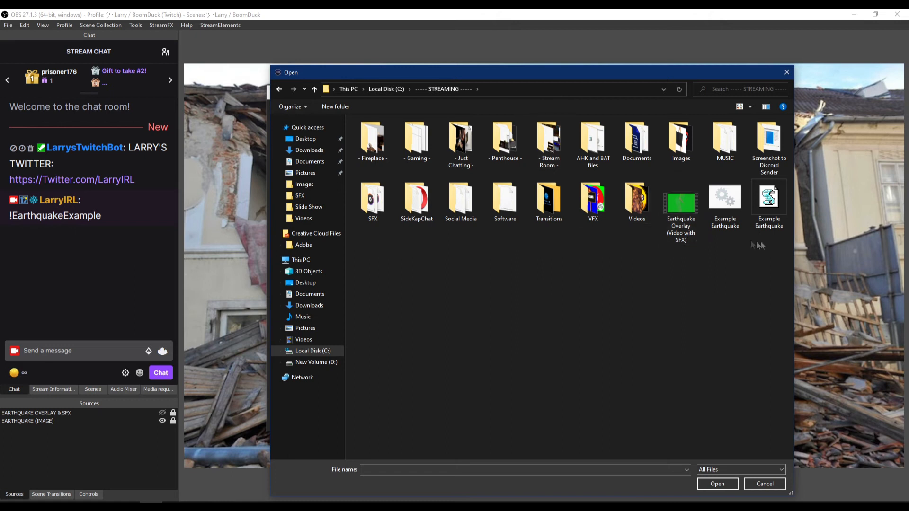
pyautogui.click(723, 203)
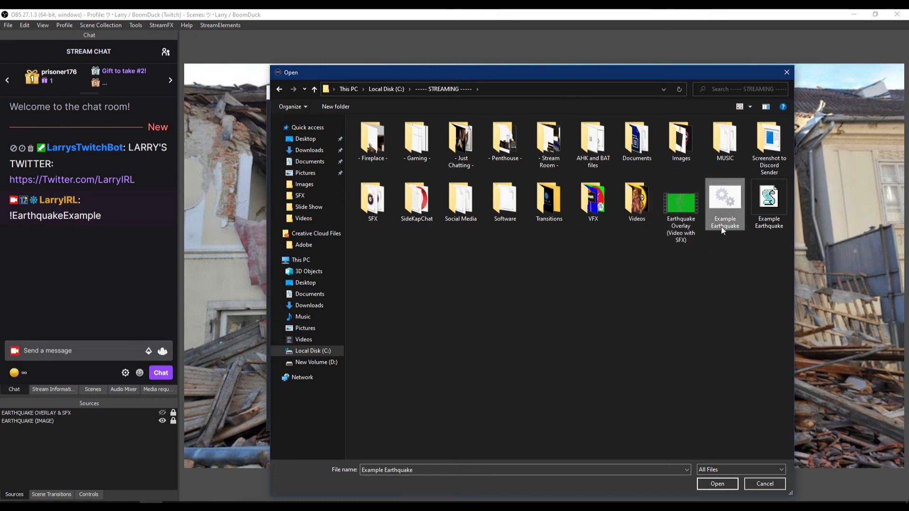
pyautogui.click(769, 201)
pyautogui.click(709, 198)
pyautogui.click(768, 203)
pyautogui.click(734, 204)
pyautogui.click(774, 204)
pyautogui.click(716, 205)
pyautogui.doubleClick(718, 201)
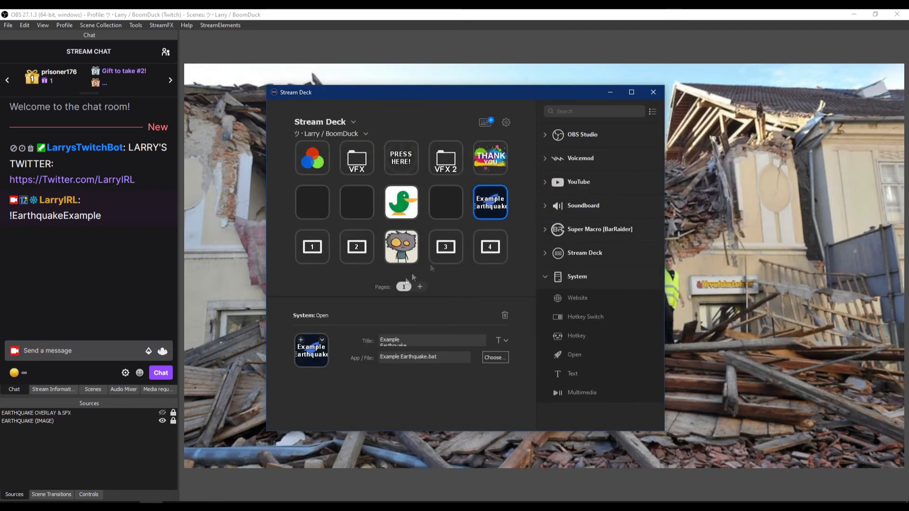
pyautogui.click(458, 211)
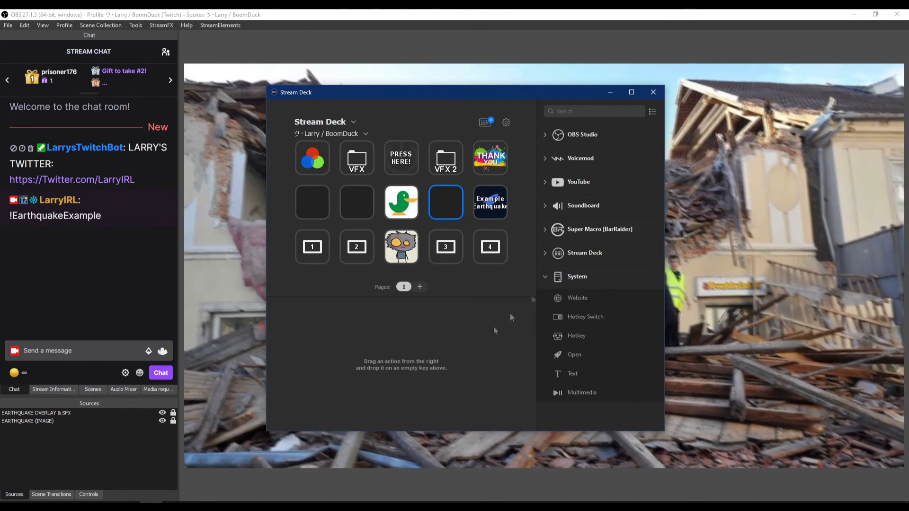
pyautogui.moveTo(587, 94); pyautogui.dragTo(652, 78)
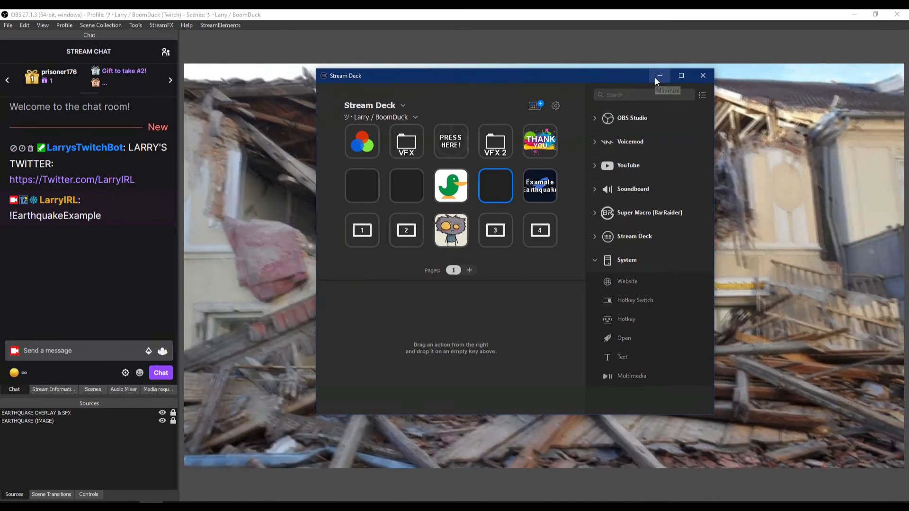
# - Switch to Mix It Up, open the !EarthquakeExample command for editing and delete its existing External Program action
pyautogui.click(659, 76)
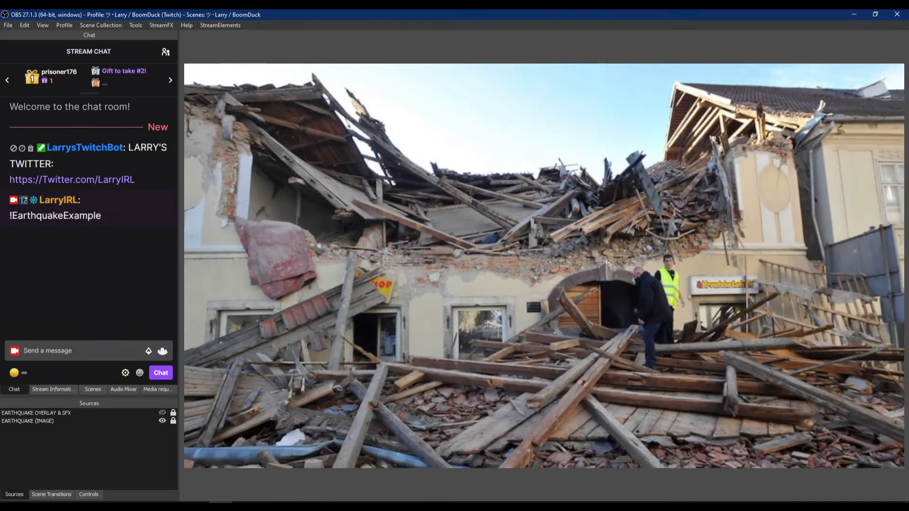
pyautogui.click(241, 506)
pyautogui.click(706, 254)
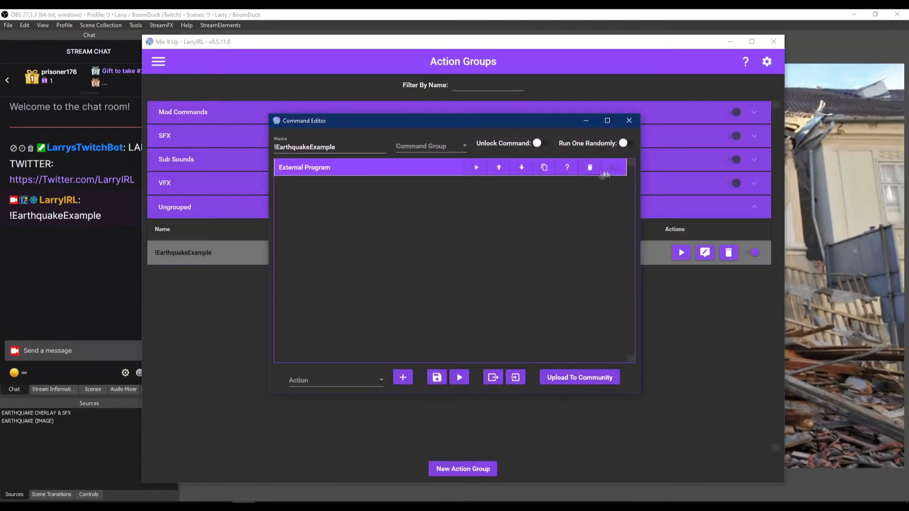
pyautogui.click(590, 168)
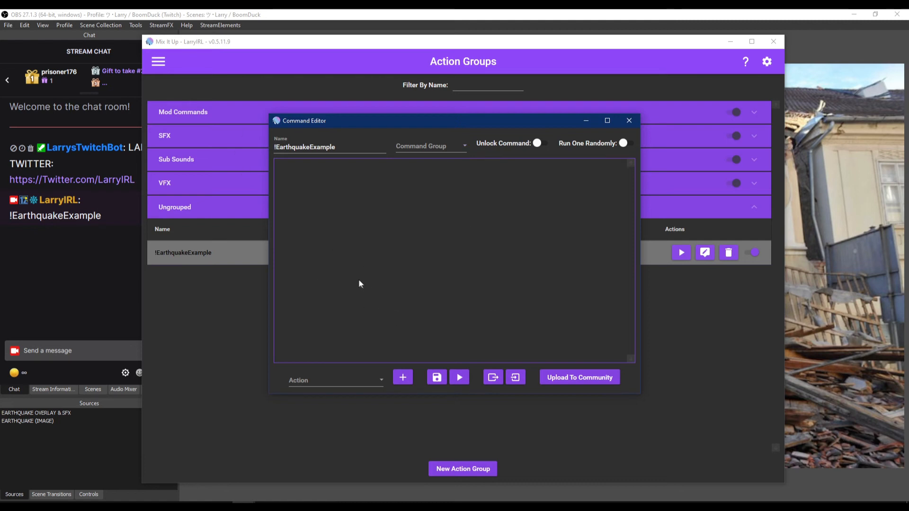
# - Add a new External Program action to the !EarthquakeExample command
pyautogui.click(379, 379)
pyautogui.scroll(-5, 378, 362)
pyautogui.click(198, 505)
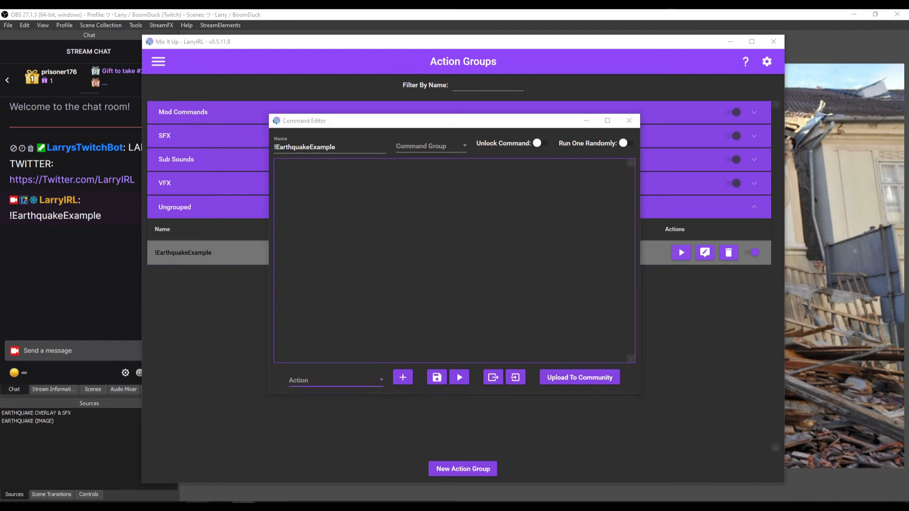
pyautogui.click(610, 240)
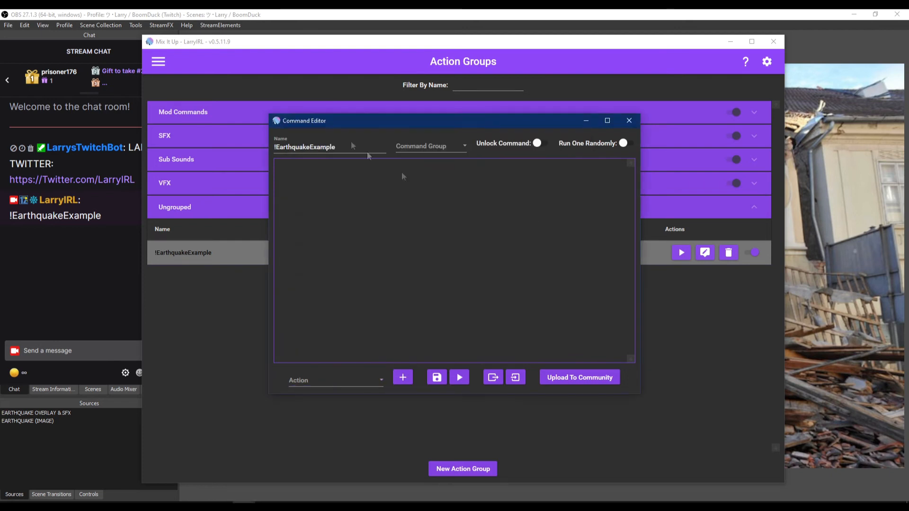
pyautogui.click(370, 381)
pyautogui.scroll(-3, 341, 351)
pyautogui.scroll(5, 342, 351)
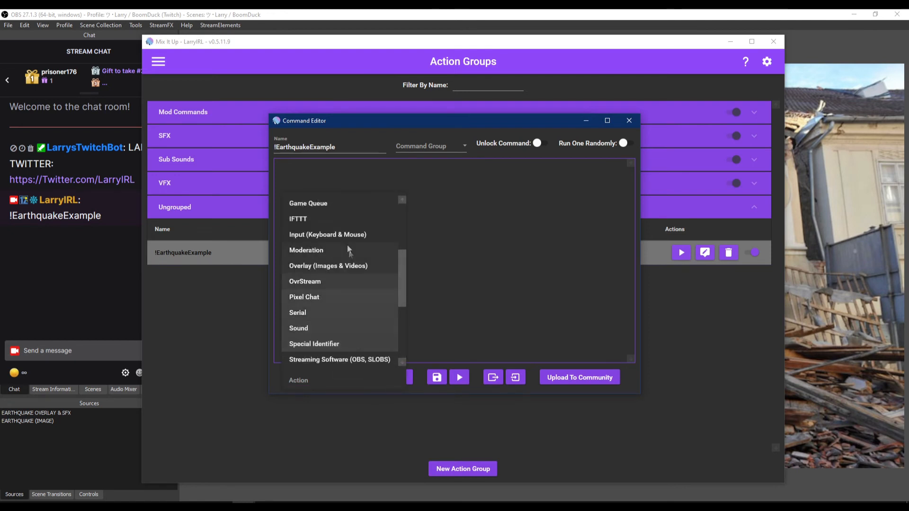
pyautogui.scroll(3, 343, 352)
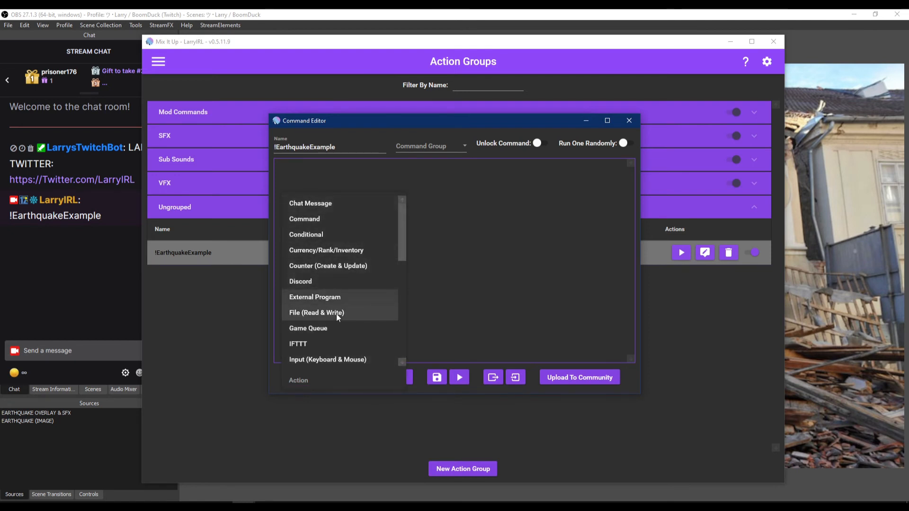
pyautogui.click(294, 297)
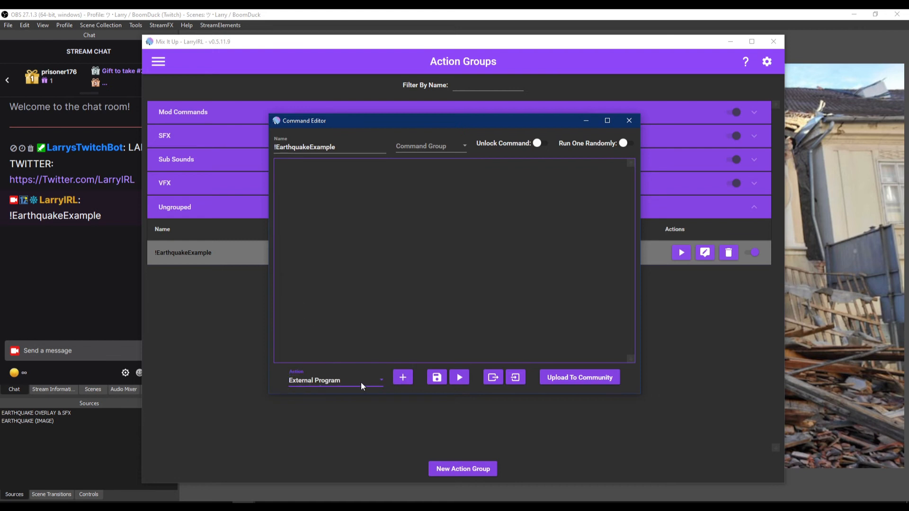
pyautogui.click(403, 377)
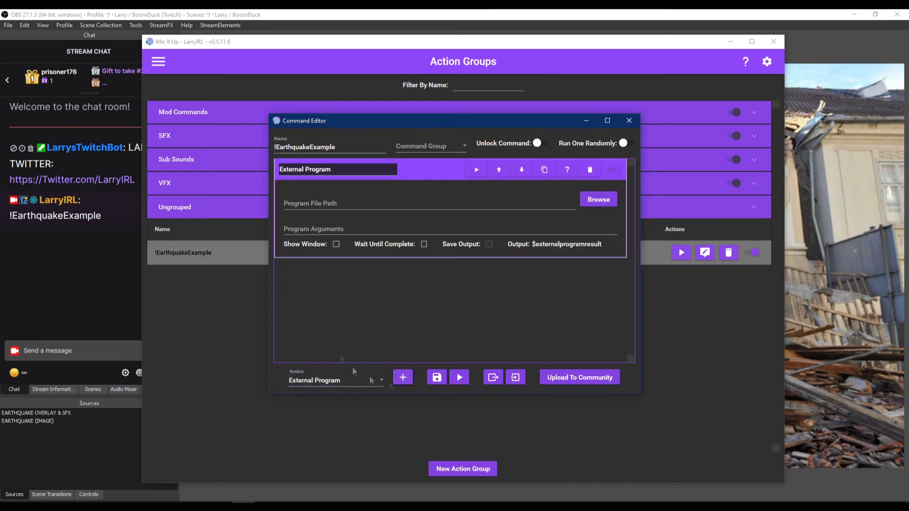
# - Set the program file path to Example Earthquake.bat from the ----- STREAMING ----- folder
pyautogui.click(600, 206)
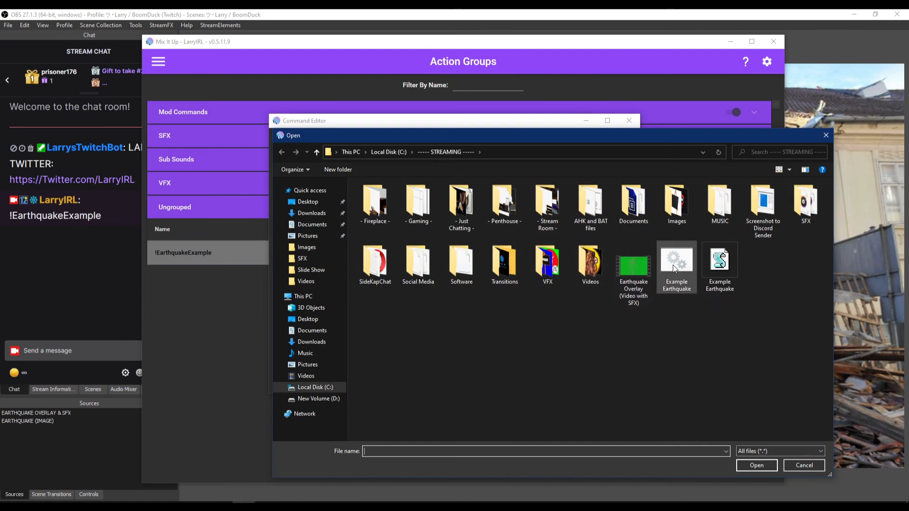
pyautogui.doubleClick(677, 259)
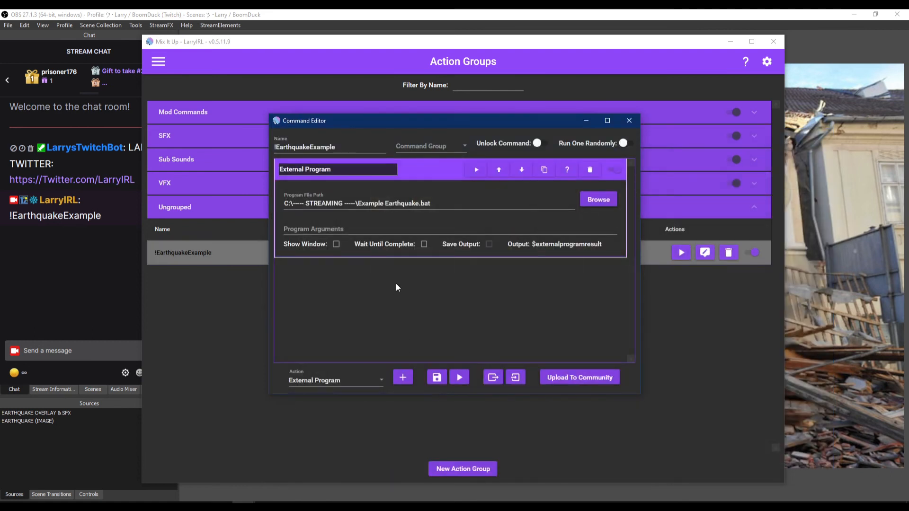
pyautogui.click(481, 173)
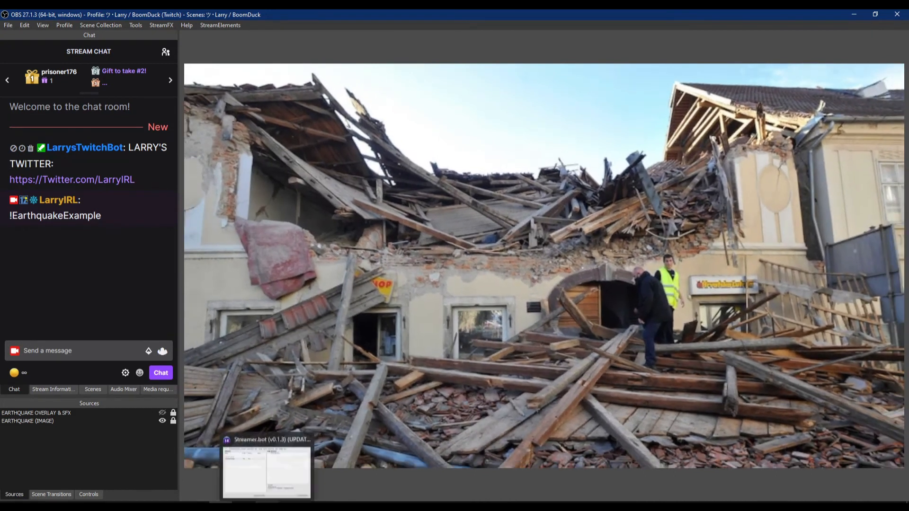
# - Show the Streamer.bot !EarthquakeExample action with its Perform Command sub-action as an alternative
pyautogui.click(267, 507)
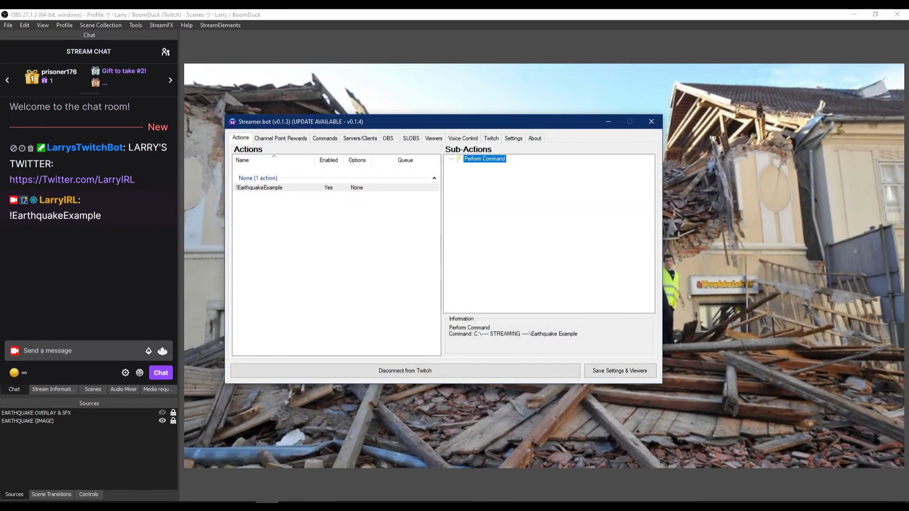
pyautogui.click(268, 506)
pyautogui.moveTo(267, 506)
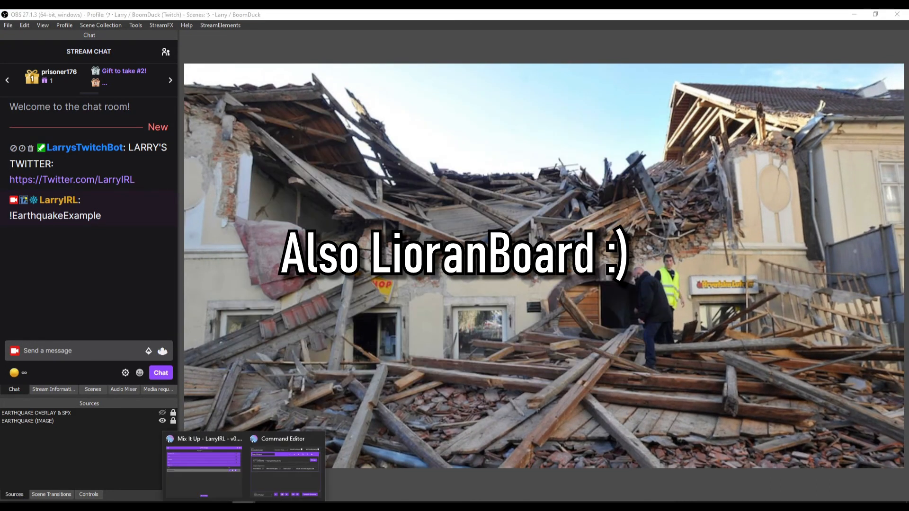
pyautogui.moveTo(271, 475)
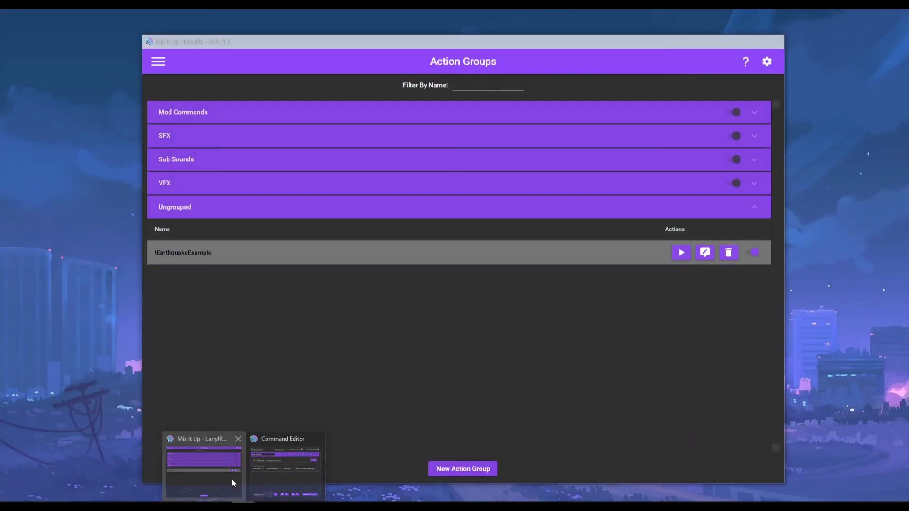
# - Return to the Command Editor and save the !EarthquakeExample command
pyautogui.click(232, 479)
pyautogui.moveTo(290, 501)
pyautogui.click(286, 466)
pyautogui.click(437, 378)
pyautogui.click(158, 61)
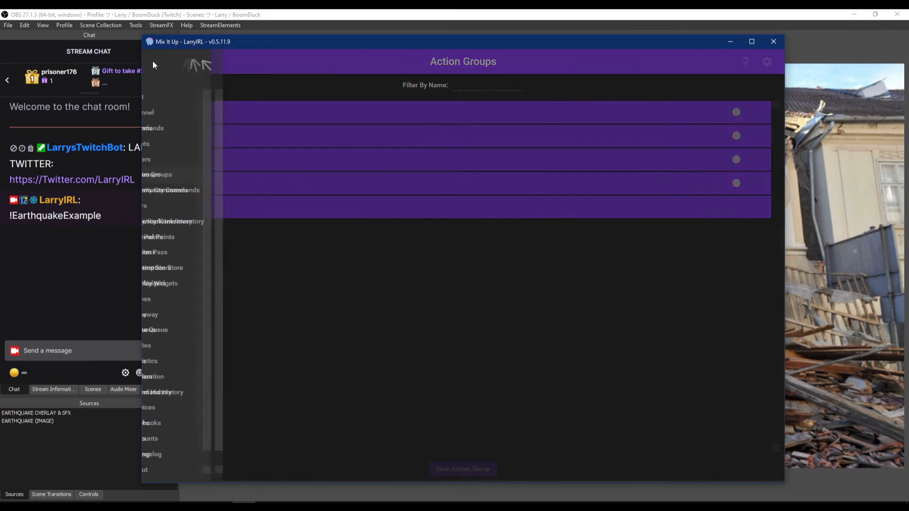
pyautogui.click(349, 294)
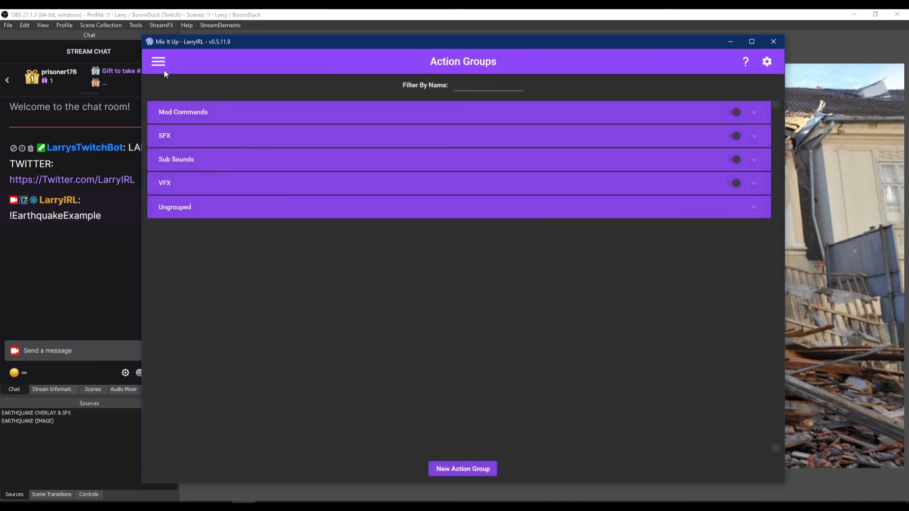
pyautogui.click(158, 61)
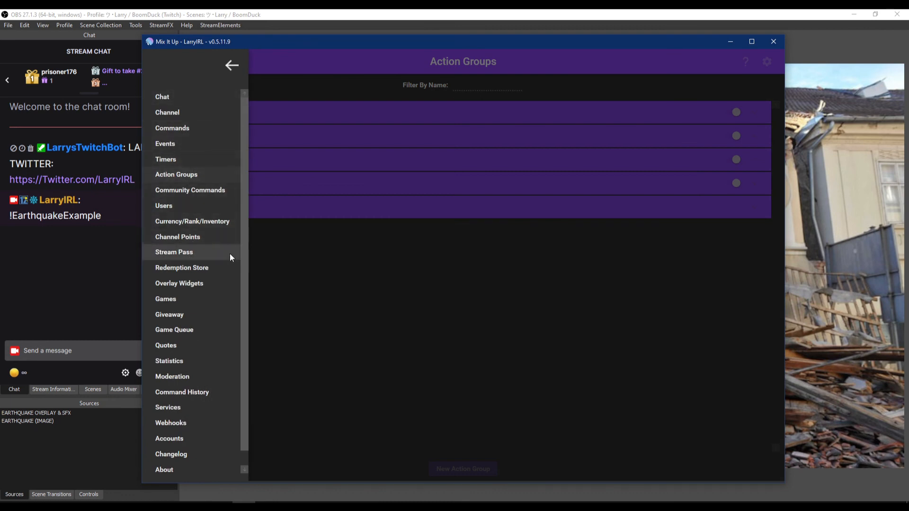
pyautogui.click(364, 286)
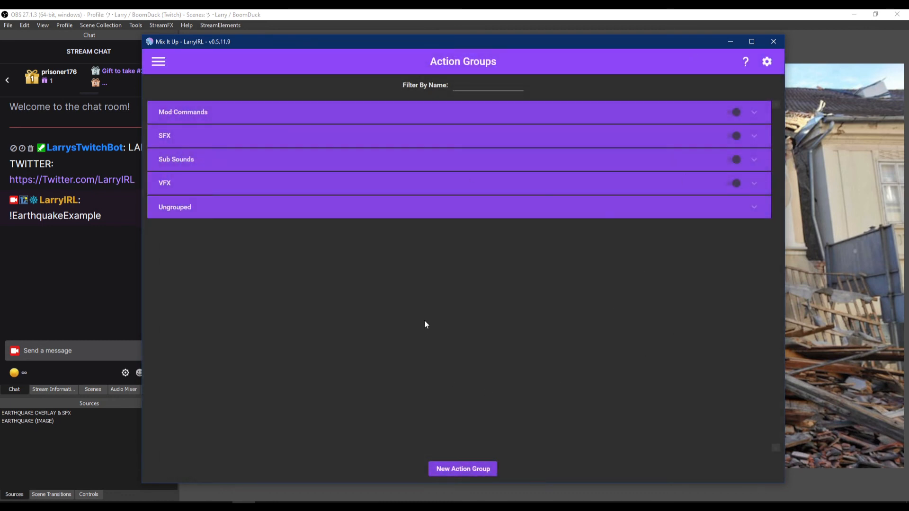